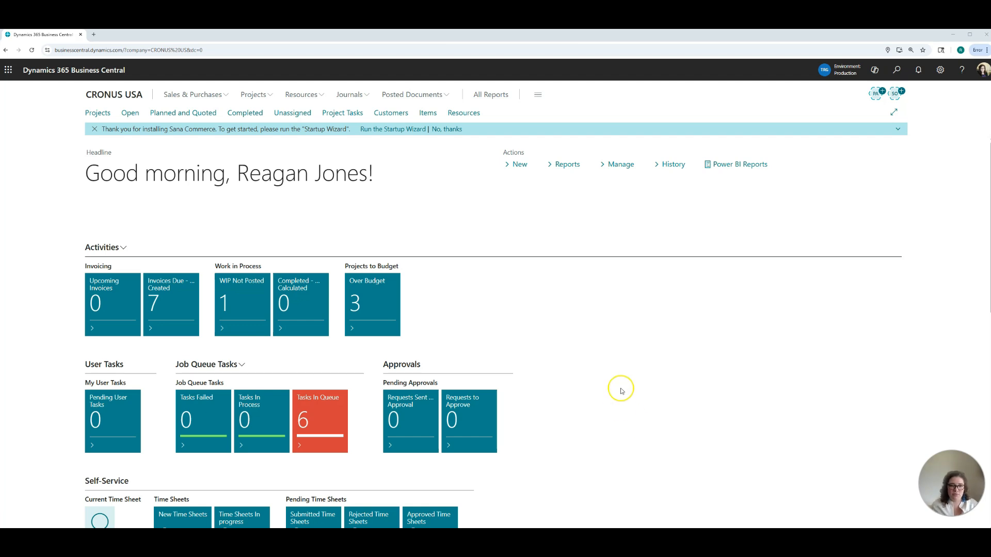
Step: Search for the Items list, open it and apply the saved Juice Box view
{"action": "left_click", "coordinate": [897, 70]}
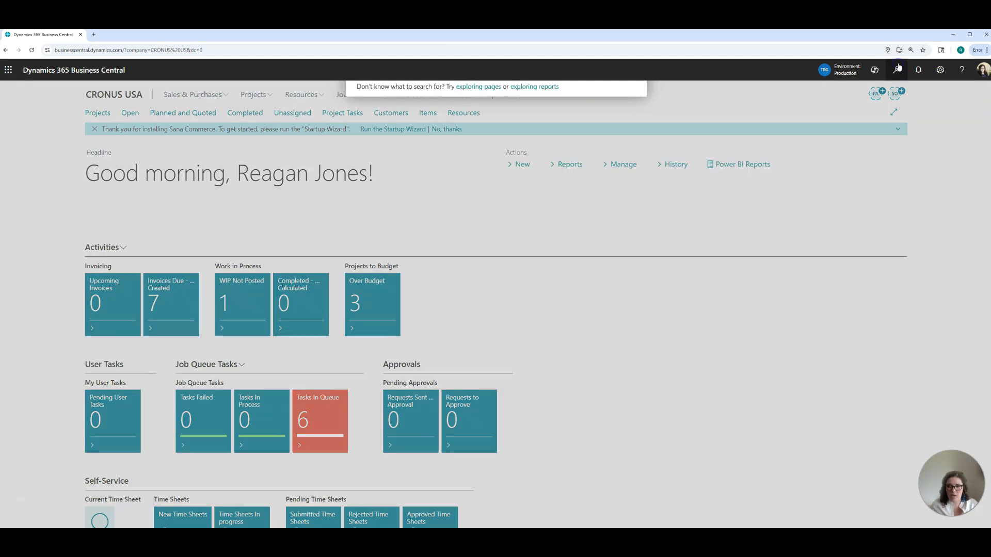
{"action": "type", "text": "item"}
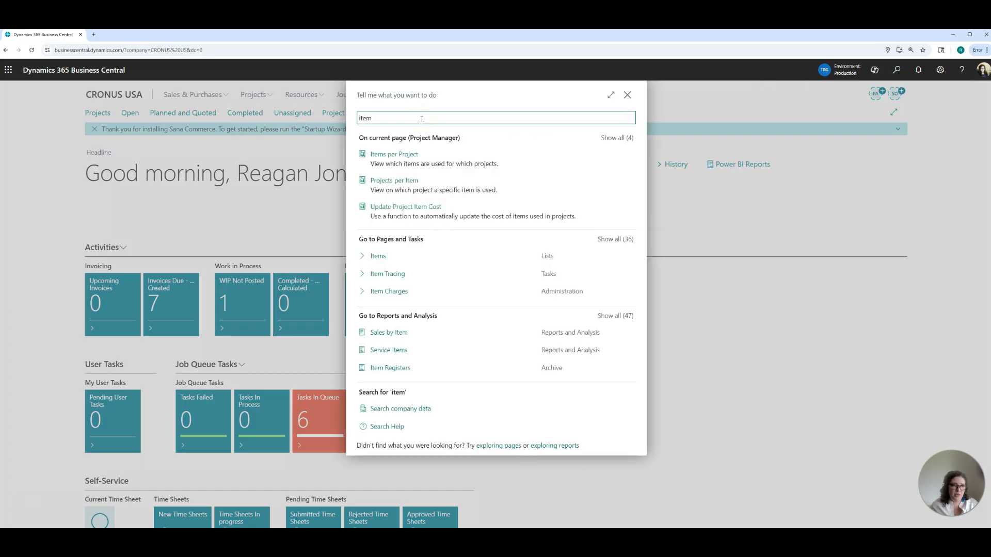
{"action": "left_click", "coordinate": [377, 256]}
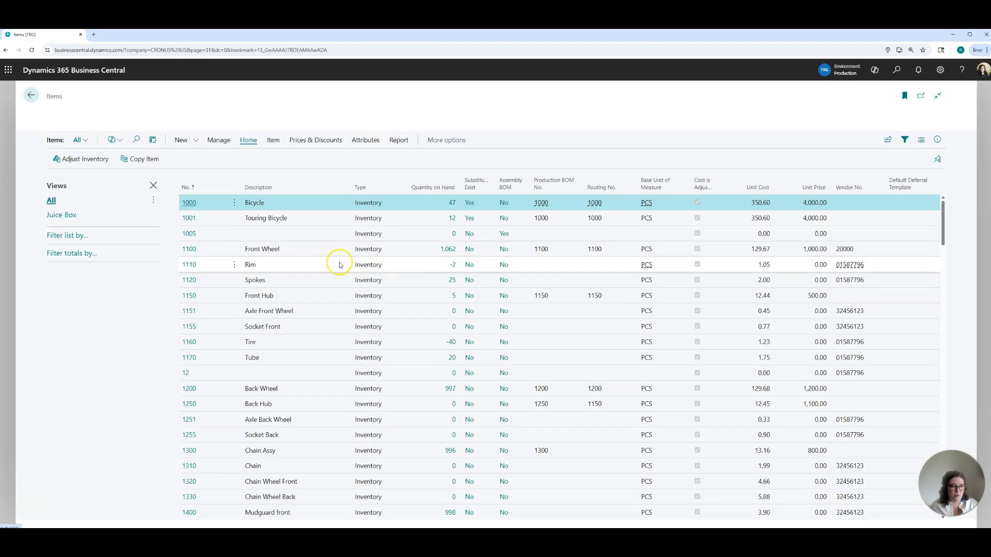
{"action": "left_click", "coordinate": [61, 215]}
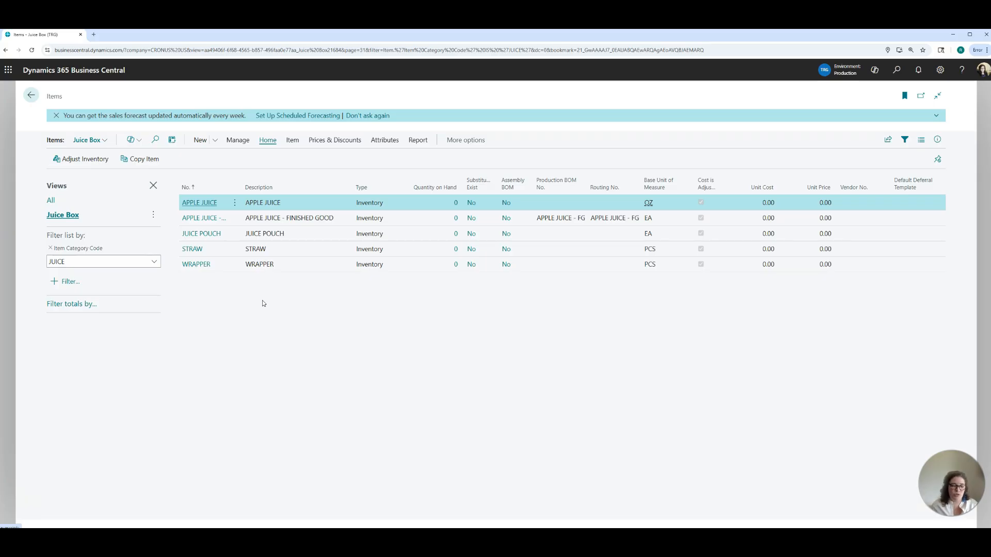
Step: Open the APPLE JUICE item card and review its replenishment system and lead time calculation
{"action": "left_click", "coordinate": [214, 204]}
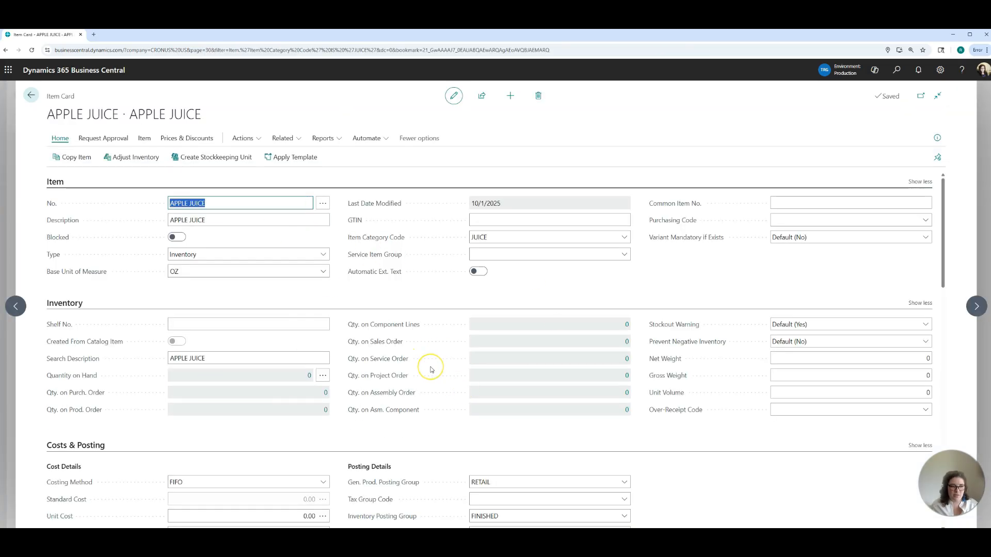
{"action": "scroll", "coordinate": [433, 357], "scroll_direction": "down", "scroll_amount": 9}
{"action": "scroll", "coordinate": [432, 370], "scroll_direction": "down", "scroll_amount": 4}
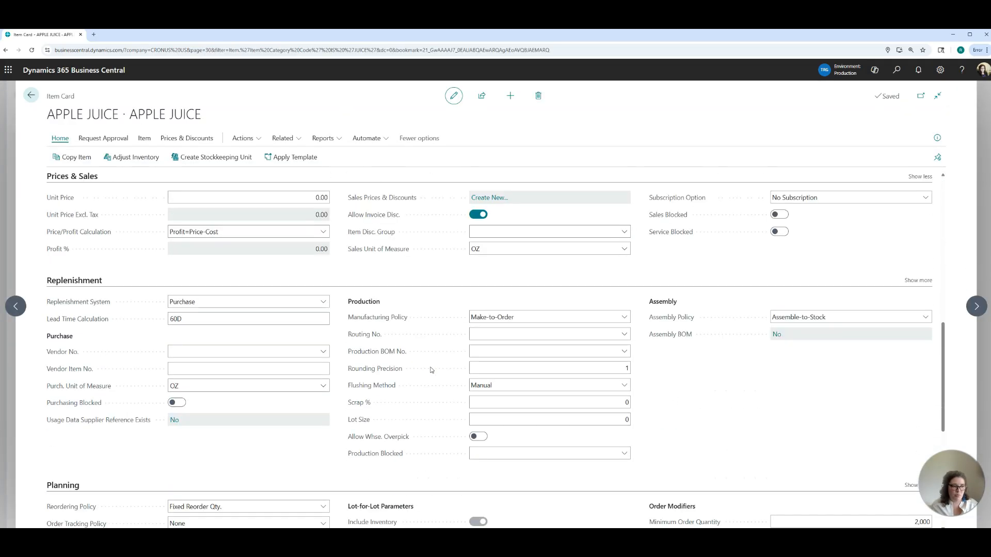
{"action": "scroll", "coordinate": [432, 370], "scroll_direction": "up", "scroll_amount": 1}
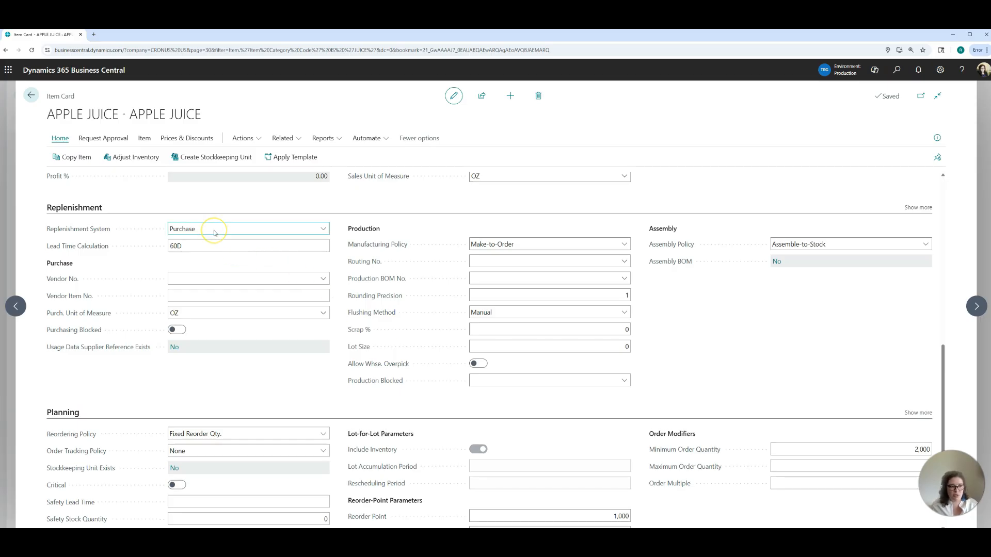
{"action": "left_click", "coordinate": [204, 244]}
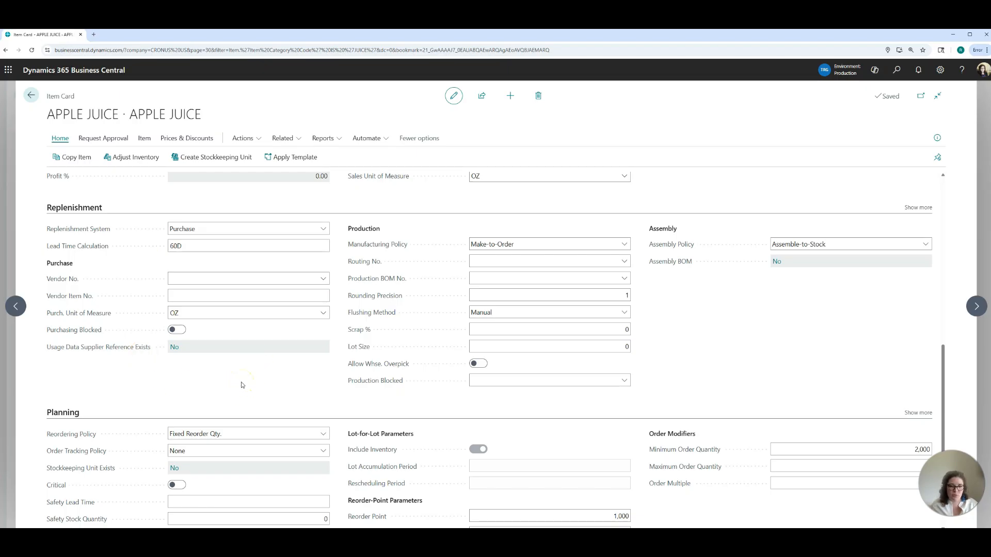
Step: Review the APPLE JUICE planning settings and the available reordering policies, keeping the current policy, and return to the Items list
{"action": "scroll", "coordinate": [270, 382], "scroll_direction": "down", "scroll_amount": 2}
{"action": "scroll", "coordinate": [270, 384], "scroll_direction": "down", "scroll_amount": 4}
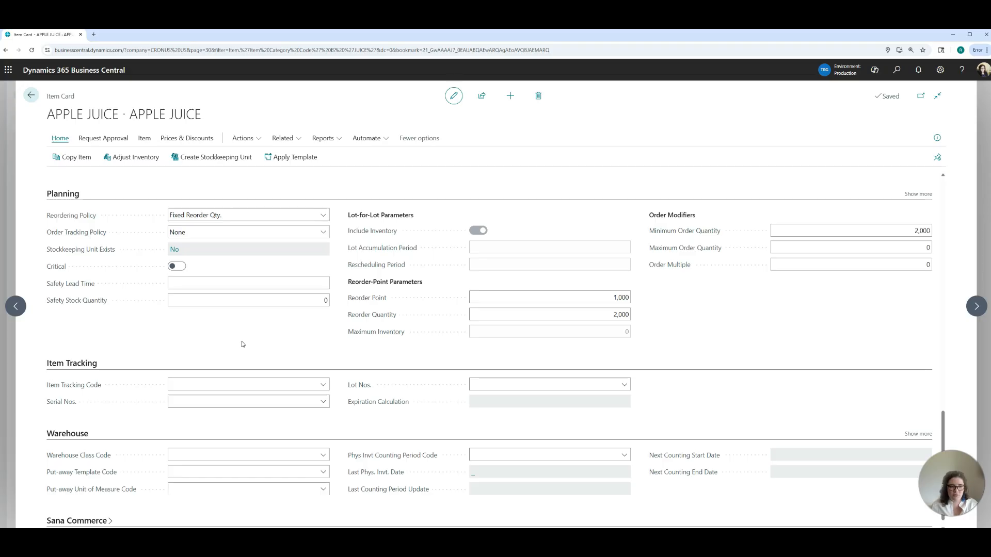
{"action": "left_click", "coordinate": [323, 217]}
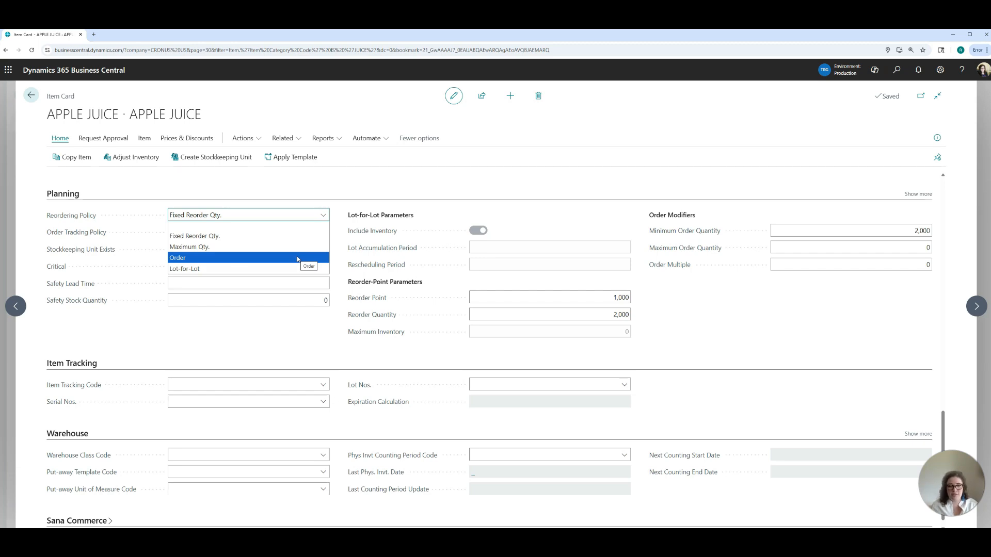
{"action": "left_click", "coordinate": [328, 329]}
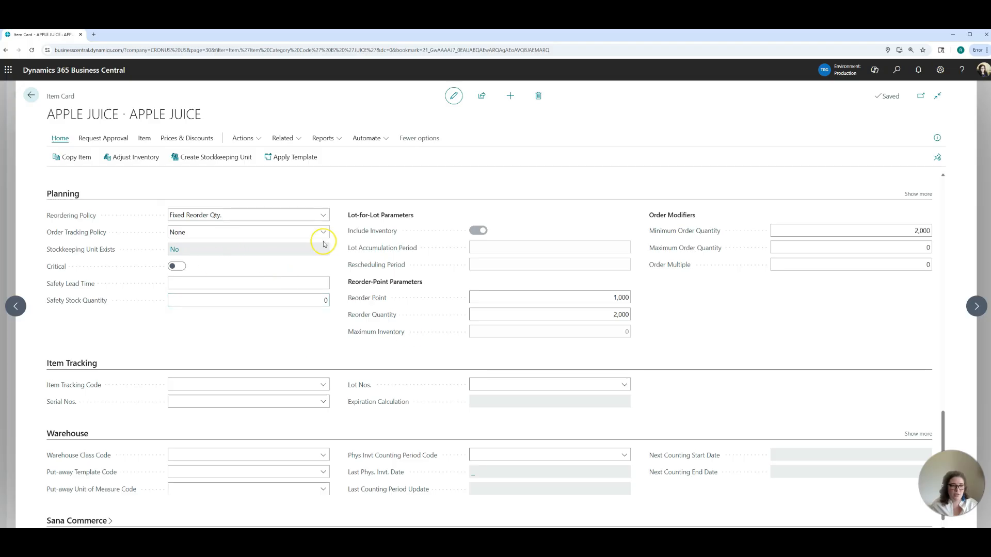
{"action": "scroll", "coordinate": [335, 326], "scroll_direction": "up", "scroll_amount": 2}
{"action": "left_click", "coordinate": [31, 95]}
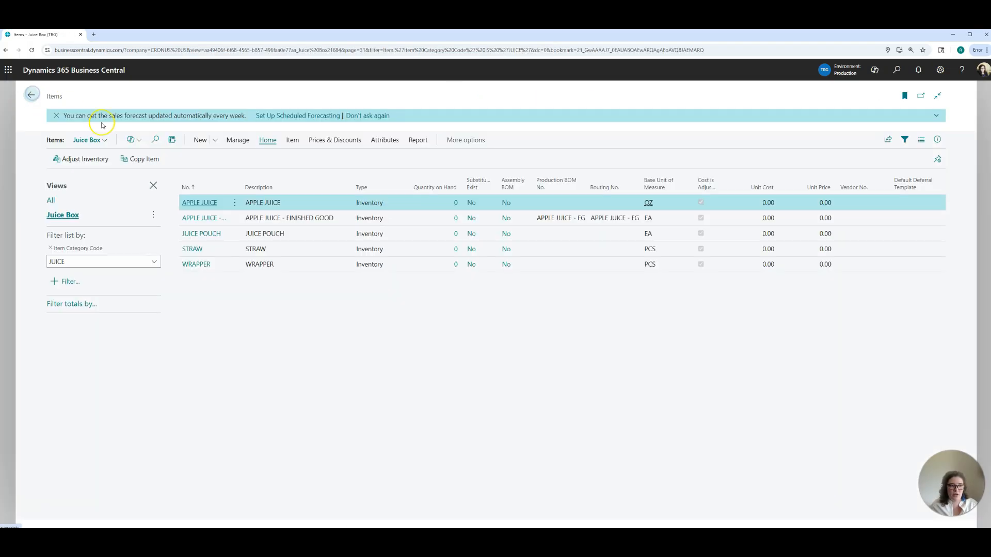
Step: Open the JUICE POUCH item card, review its replenishment and planning settings, and return to the Items list
{"action": "left_click", "coordinate": [202, 235]}
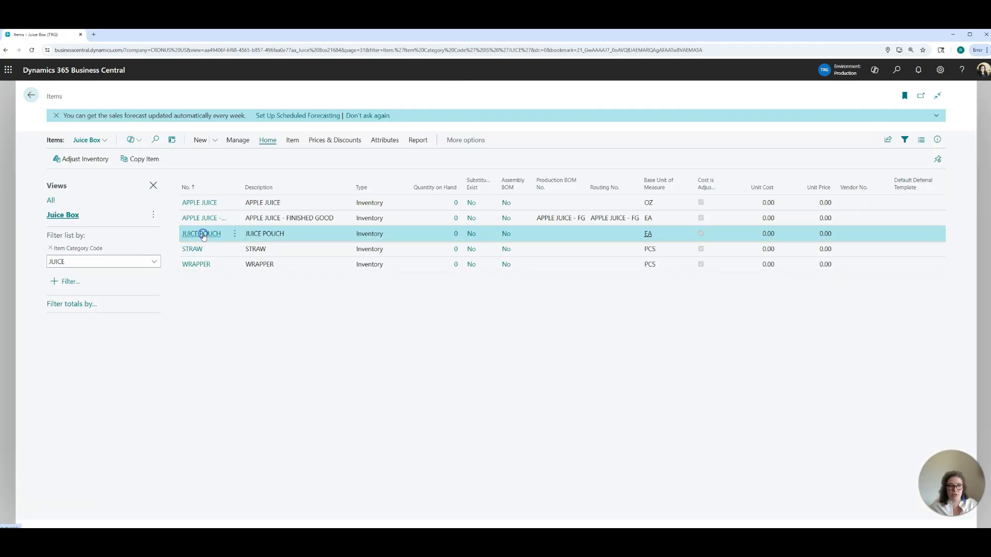
{"action": "scroll", "coordinate": [365, 343], "scroll_direction": "down", "scroll_amount": 3}
{"action": "scroll", "coordinate": [391, 373], "scroll_direction": "down", "scroll_amount": 8}
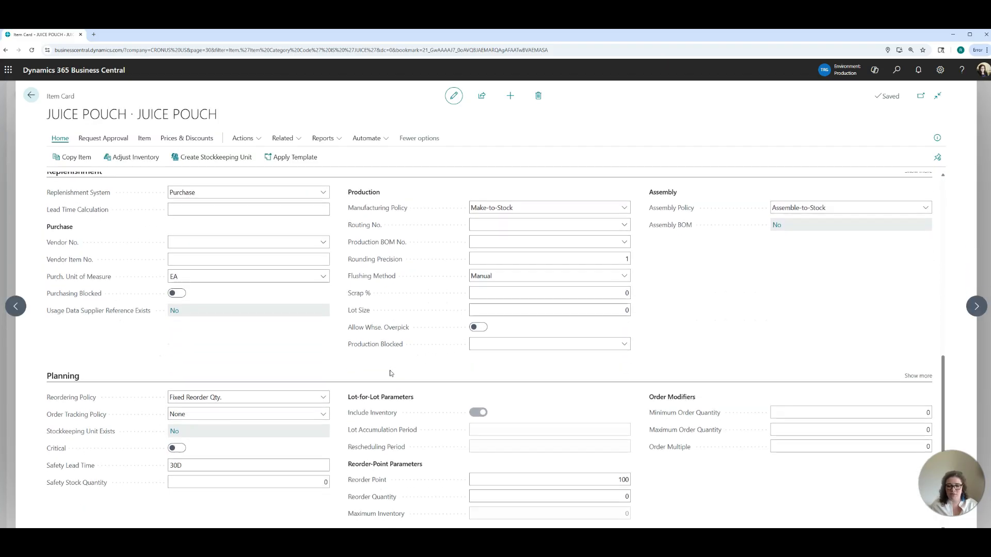
{"action": "scroll", "coordinate": [391, 373], "scroll_direction": "down", "scroll_amount": 1}
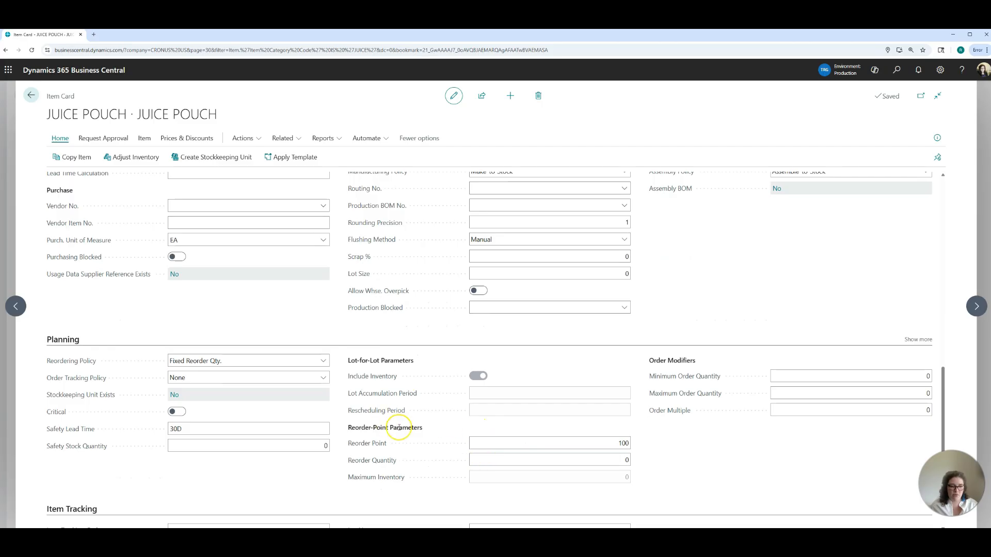
{"action": "scroll", "coordinate": [360, 353], "scroll_direction": "up", "scroll_amount": 2}
{"action": "scroll", "coordinate": [360, 353], "scroll_direction": "up", "scroll_amount": 3}
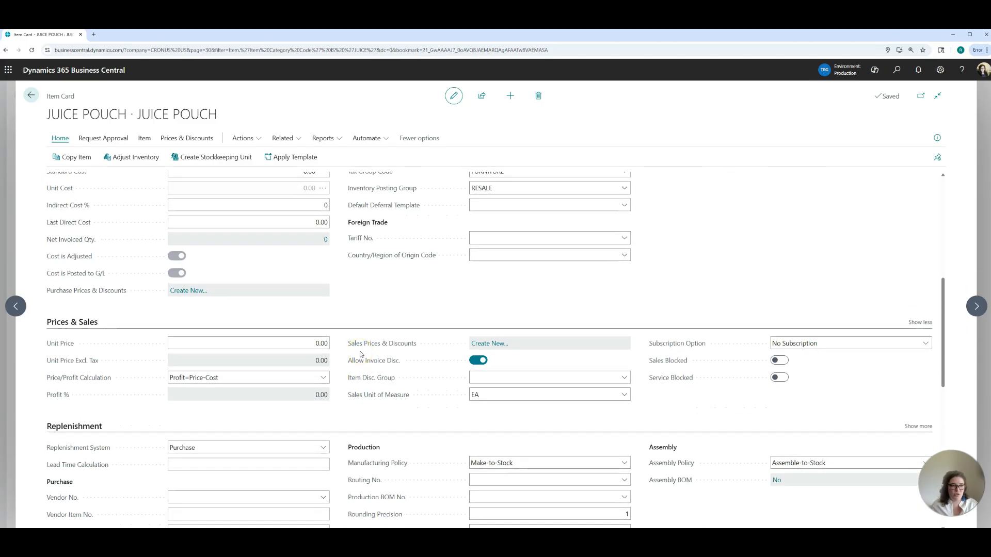
{"action": "left_click", "coordinate": [31, 96]}
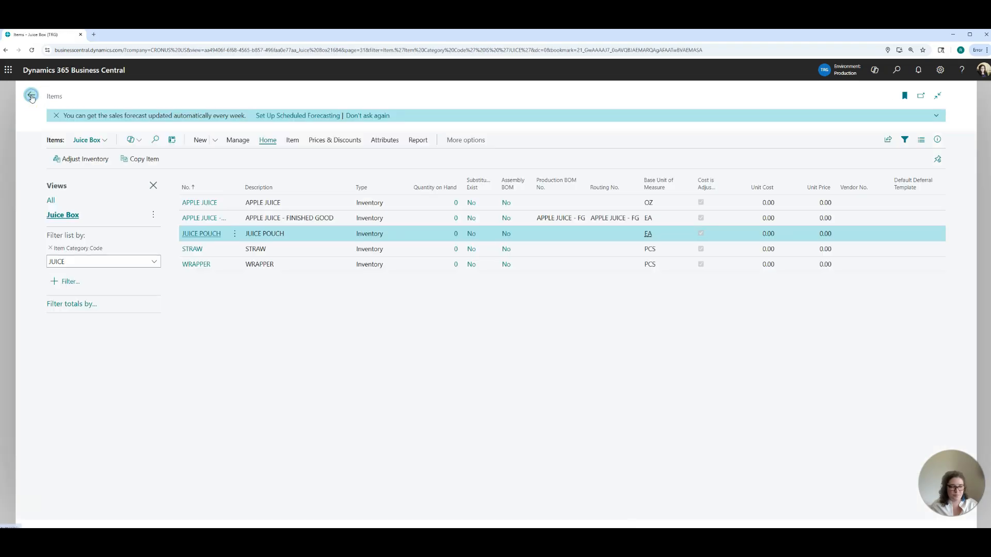
Step: Open the APPLE JUICE - FG item card and review its costs, posting groups and replenishment settings
{"action": "left_click", "coordinate": [208, 219]}
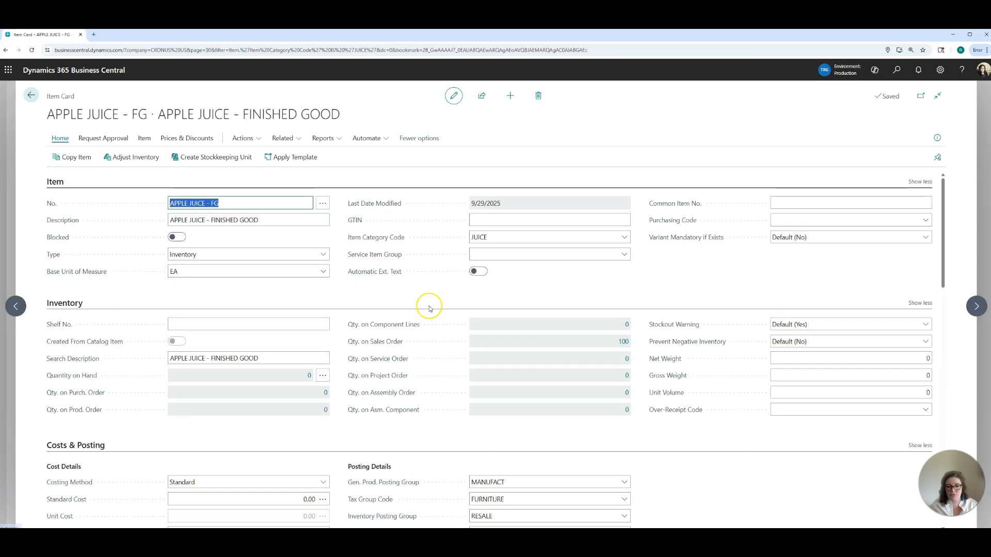
{"action": "scroll", "coordinate": [474, 339], "scroll_direction": "down", "scroll_amount": 5}
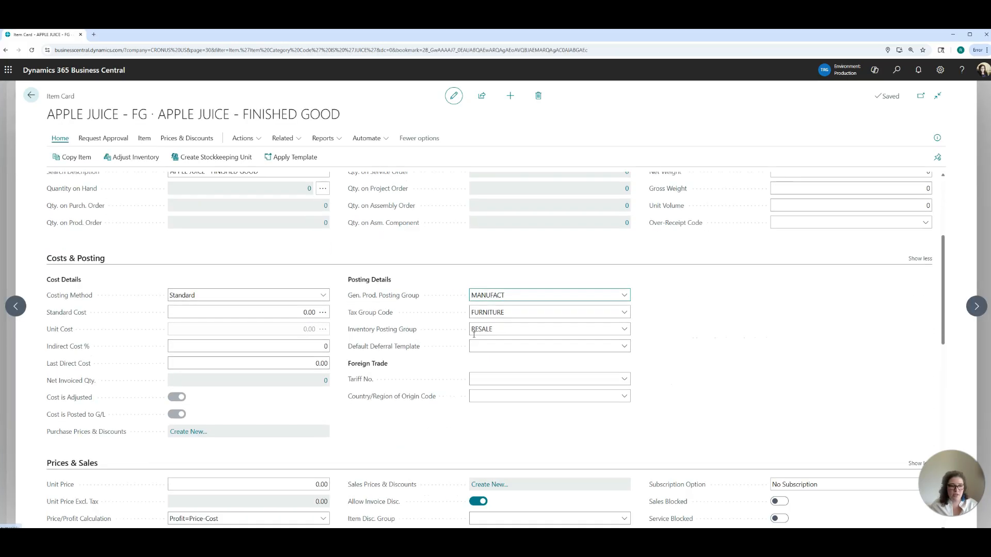
{"action": "scroll", "coordinate": [474, 338], "scroll_direction": "down", "scroll_amount": 5}
{"action": "left_click", "coordinate": [212, 232]}
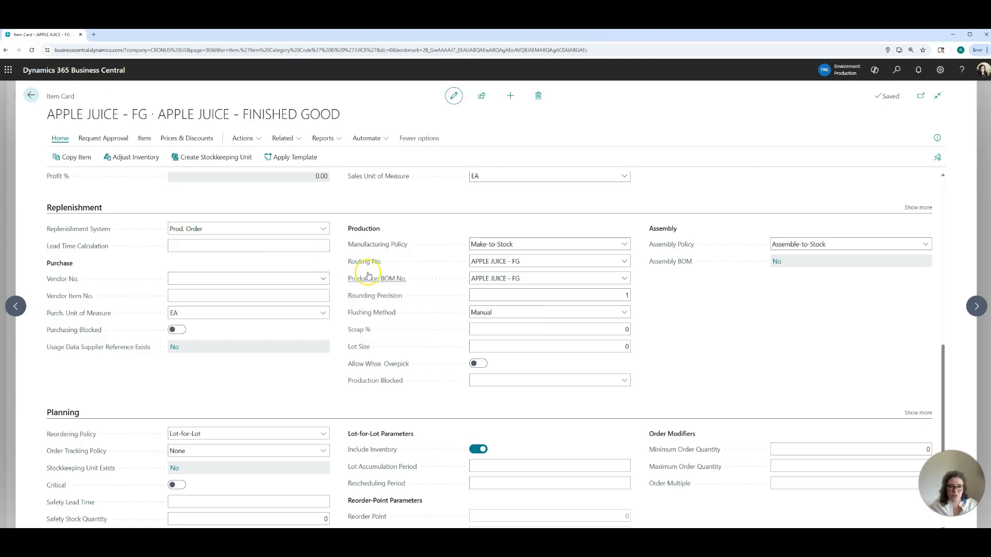
Step: Open the routing assigned to APPLE JUICE - FG, review its operation lines, and return to the item card
{"action": "mouse_move", "coordinate": [369, 275]}
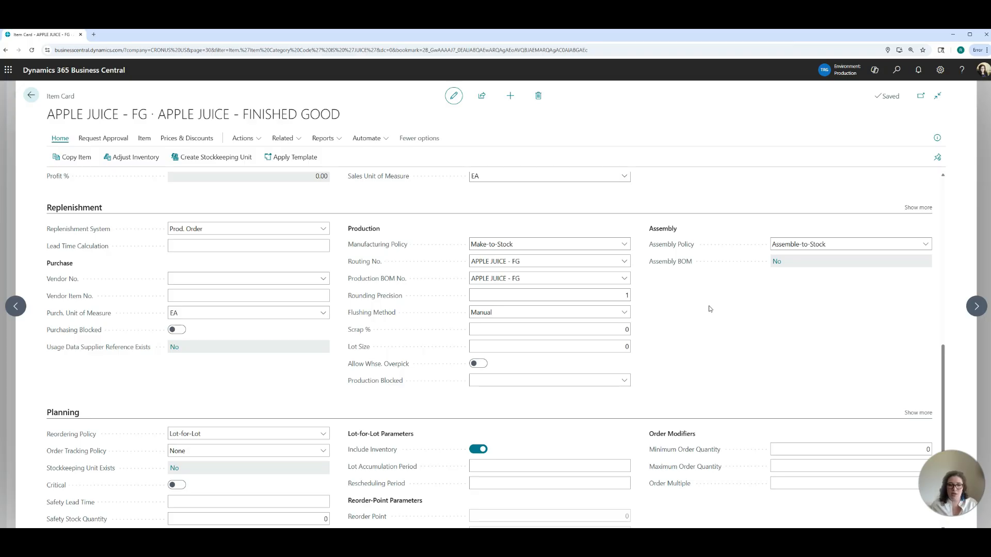
{"action": "left_click", "coordinate": [625, 262]}
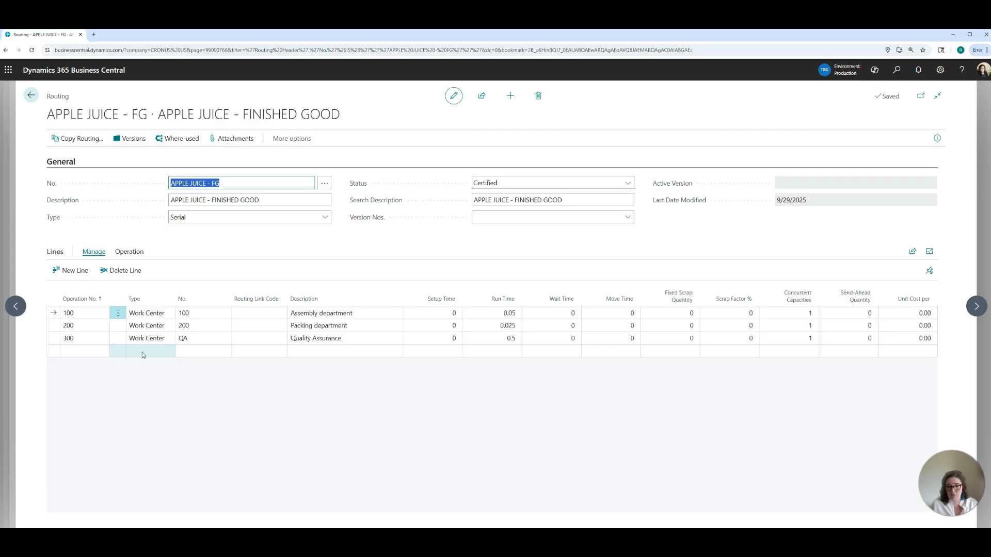
{"action": "left_click", "coordinate": [32, 96]}
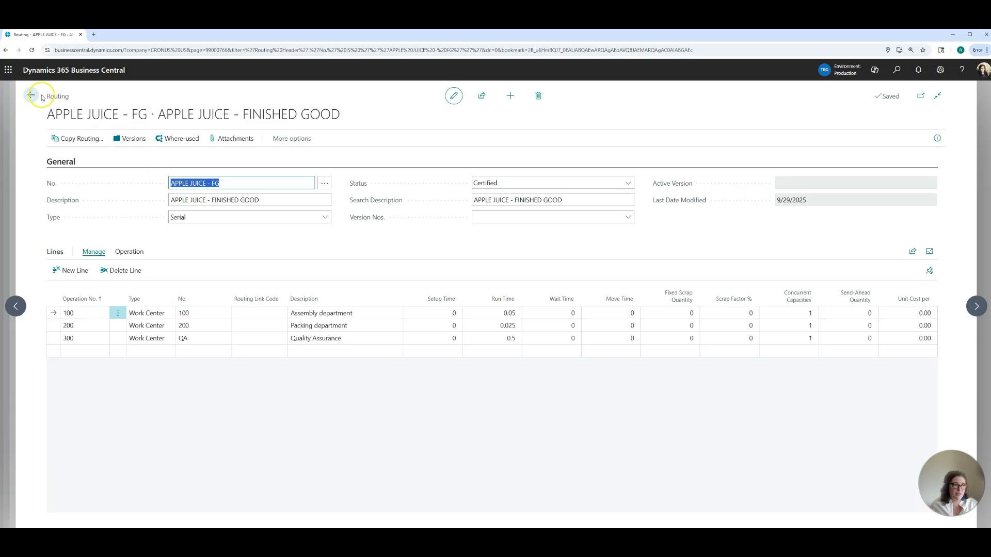
Step: Open the details of the production BOM assigned to APPLE JUICE - FG, review the component quantities, and return to the item card
{"action": "left_click", "coordinate": [623, 279]}
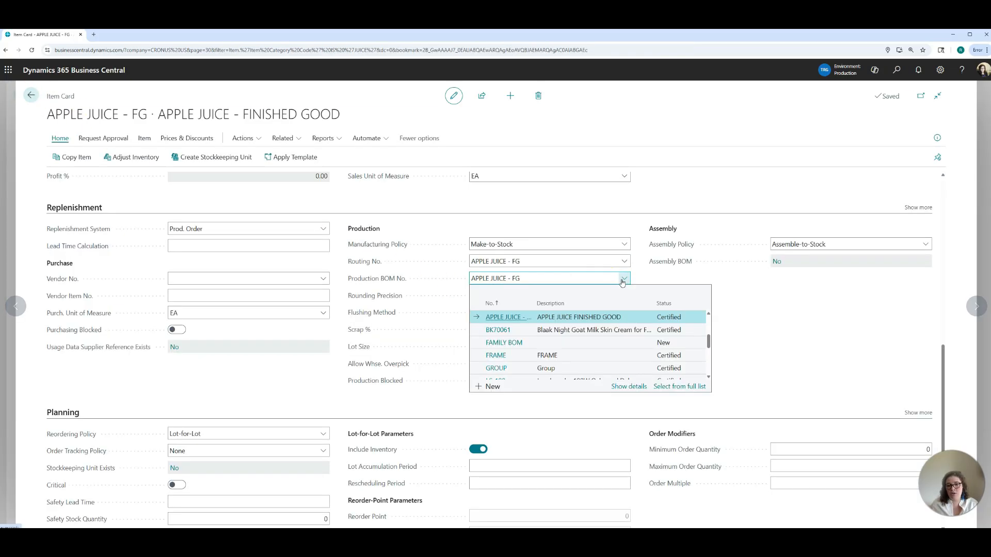
{"action": "left_click", "coordinate": [626, 386]}
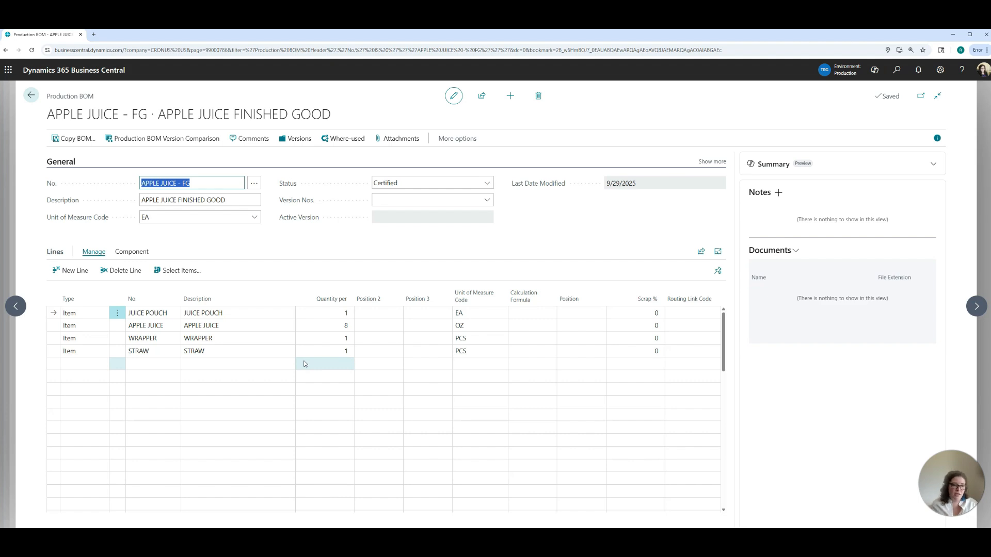
{"action": "left_click", "coordinate": [346, 313]}
{"action": "left_click", "coordinate": [346, 350]}
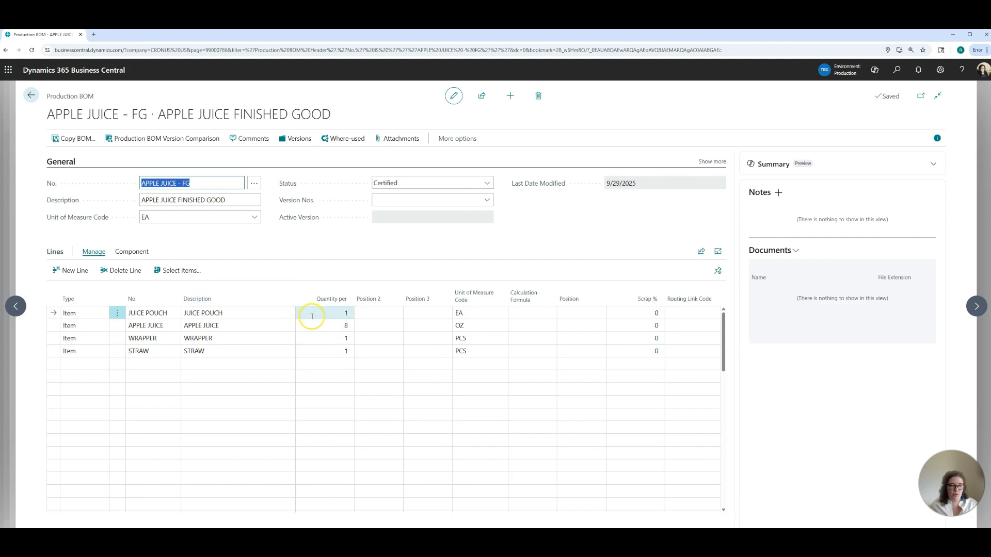
{"action": "left_click", "coordinate": [223, 201]}
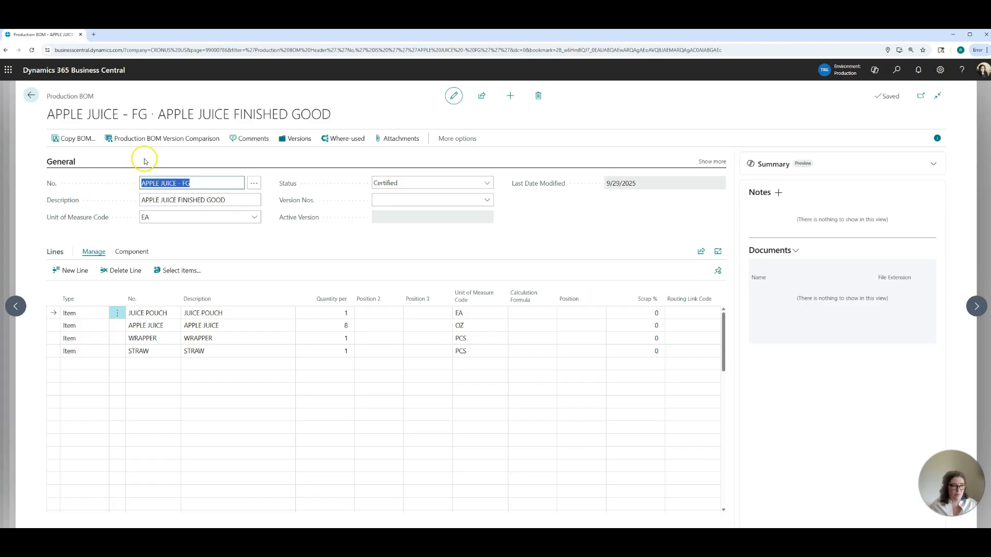
{"action": "left_click", "coordinate": [31, 97]}
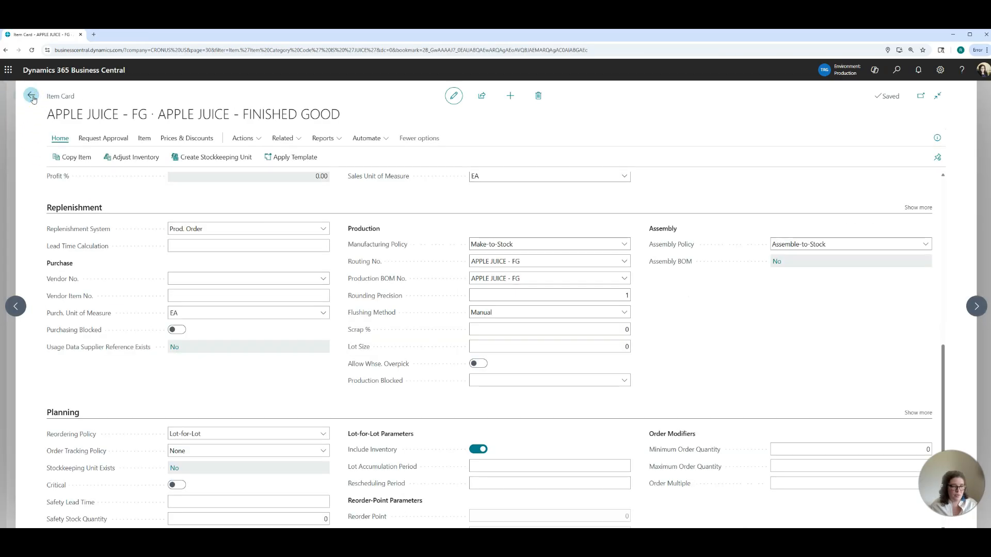
Step: Review the reordering policy and lot-for-lot parameters in the planning settings of APPLE JUICE - FG
{"action": "scroll", "coordinate": [323, 363], "scroll_direction": "down", "scroll_amount": 3}
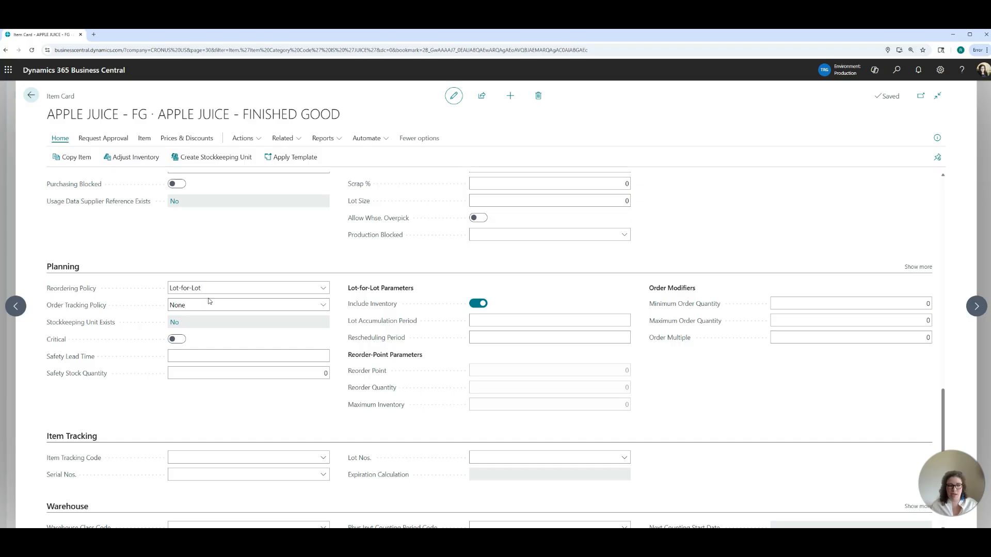
{"action": "left_click", "coordinate": [318, 289]}
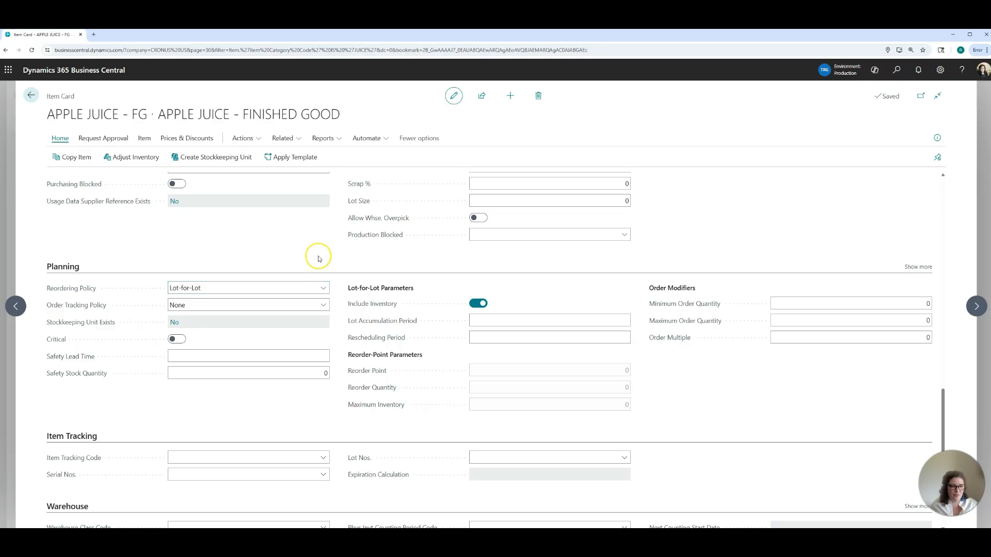
{"action": "scroll", "coordinate": [310, 257], "scroll_direction": "up", "scroll_amount": 3}
{"action": "scroll", "coordinate": [263, 251], "scroll_direction": "up", "scroll_amount": 3}
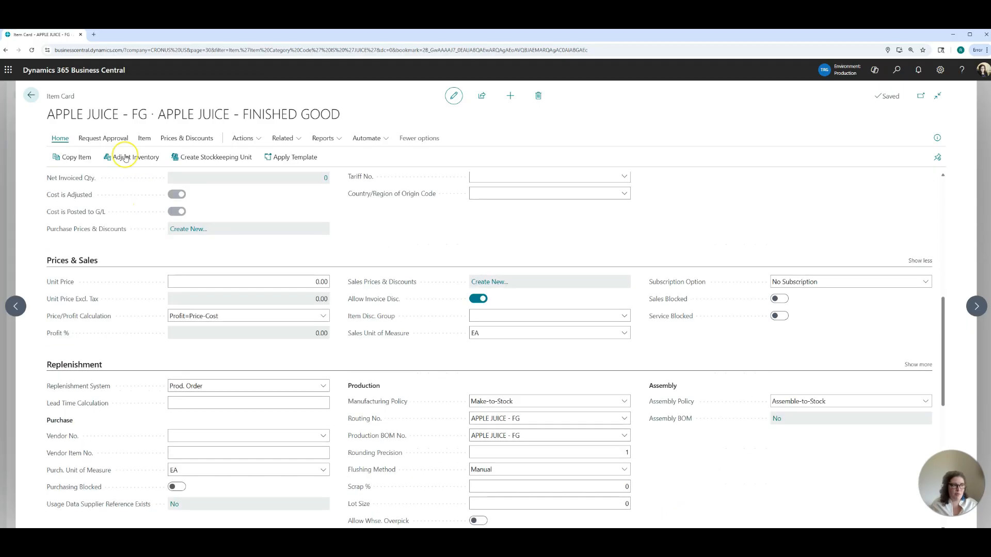
Step: Open the BOM structure of APPLE JUICE - FG, examine its components and work centers, and return to the Items list
{"action": "left_click", "coordinate": [282, 139]}
{"action": "left_click", "coordinate": [303, 257]}
{"action": "left_click", "coordinate": [381, 290]}
{"action": "left_click", "coordinate": [449, 295]}
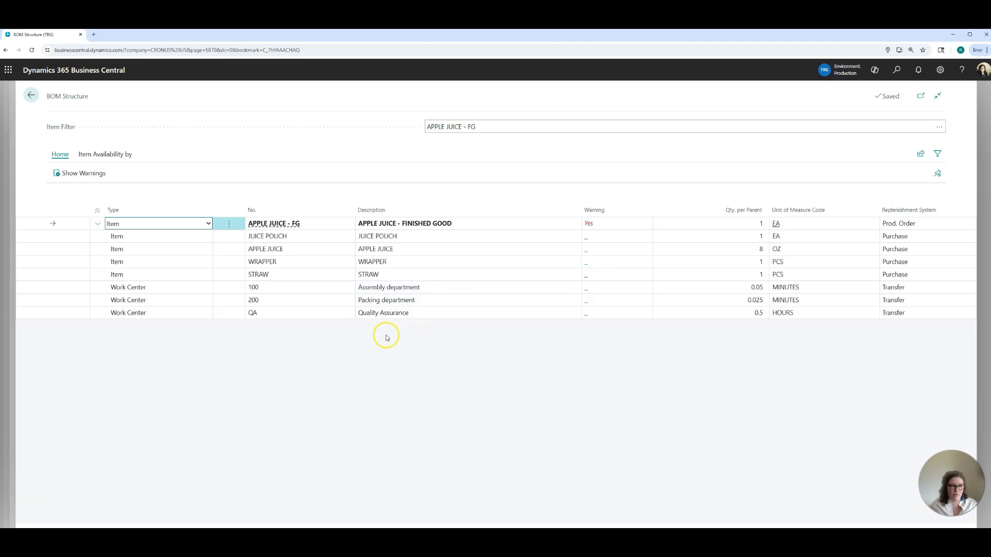
{"action": "left_click", "coordinate": [488, 124]}
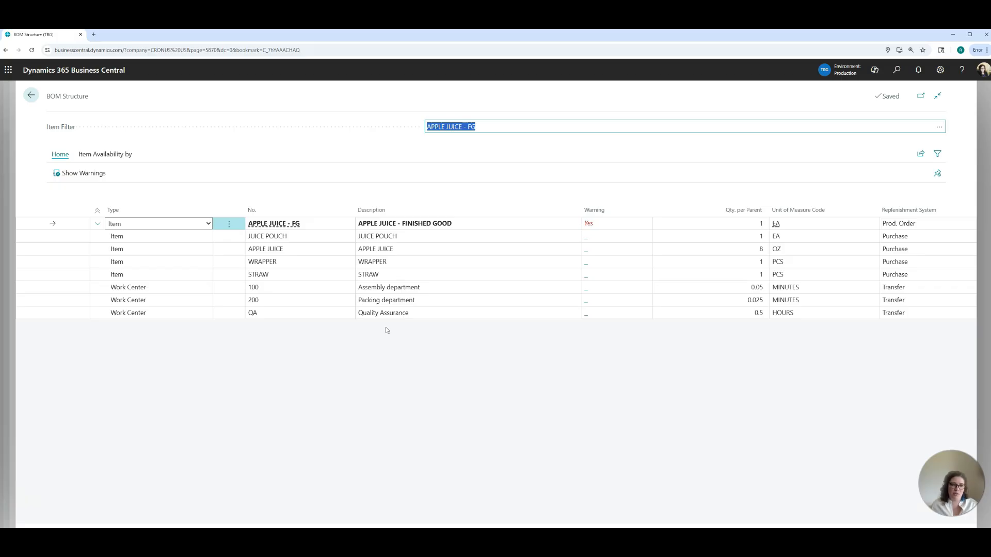
{"action": "left_click", "coordinate": [31, 96]}
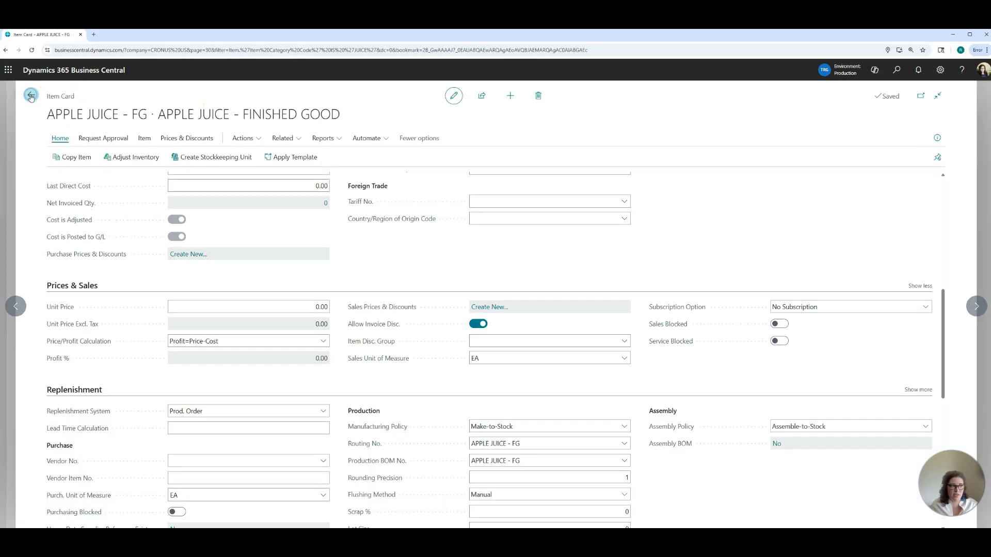
{"action": "left_click", "coordinate": [30, 96]}
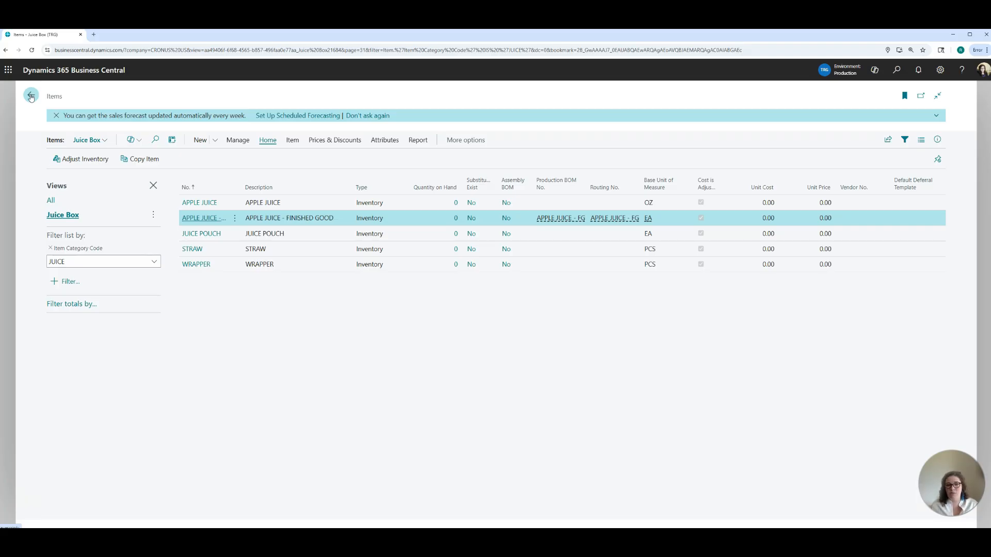
Step: Leave the Items list, find the Sales Orders list, filter it to the salesperson's saved view, and open the Elkhorn Airport order
{"action": "left_click", "coordinate": [30, 97]}
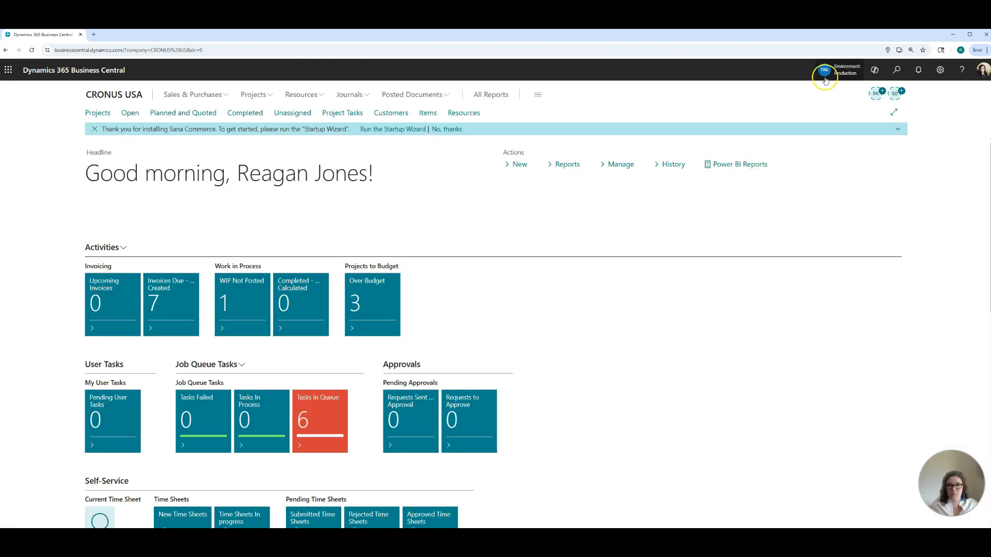
{"action": "left_click", "coordinate": [897, 71]}
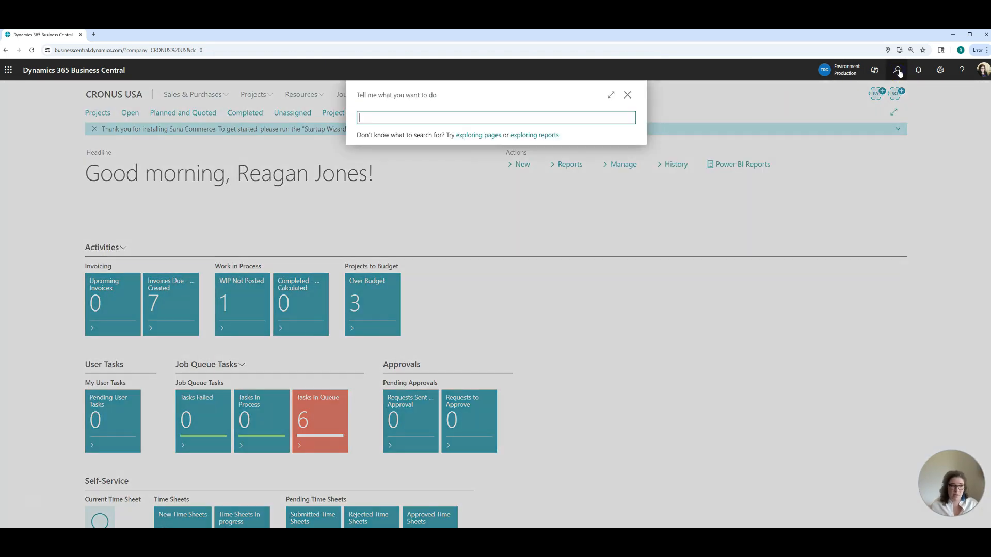
{"action": "type", "text": "sal order"}
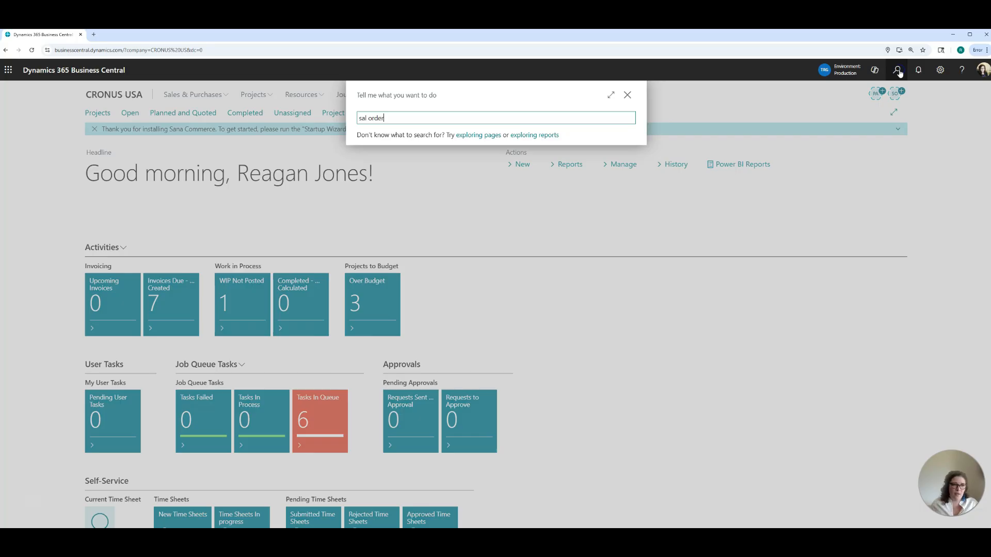
{"action": "left_click", "coordinate": [399, 155]}
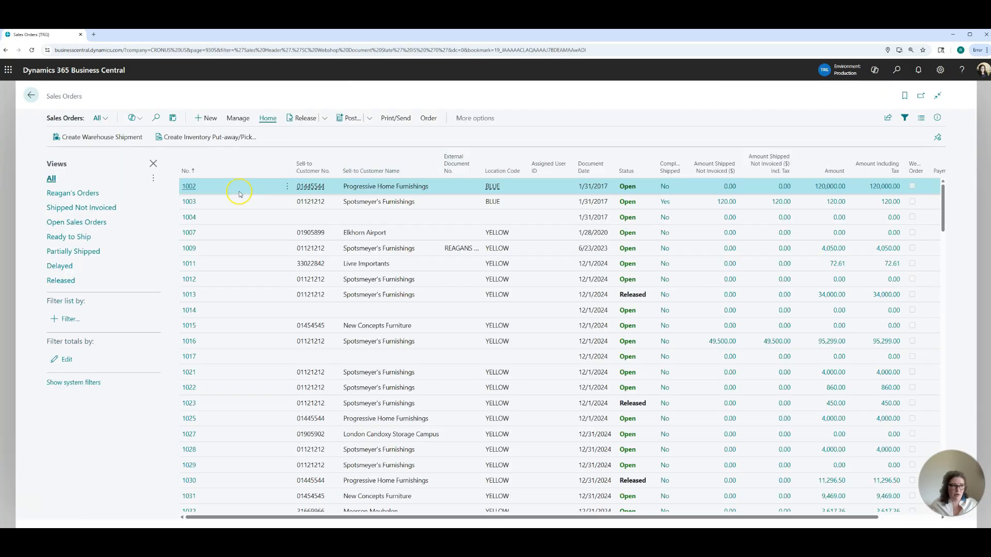
{"action": "left_click", "coordinate": [79, 196]}
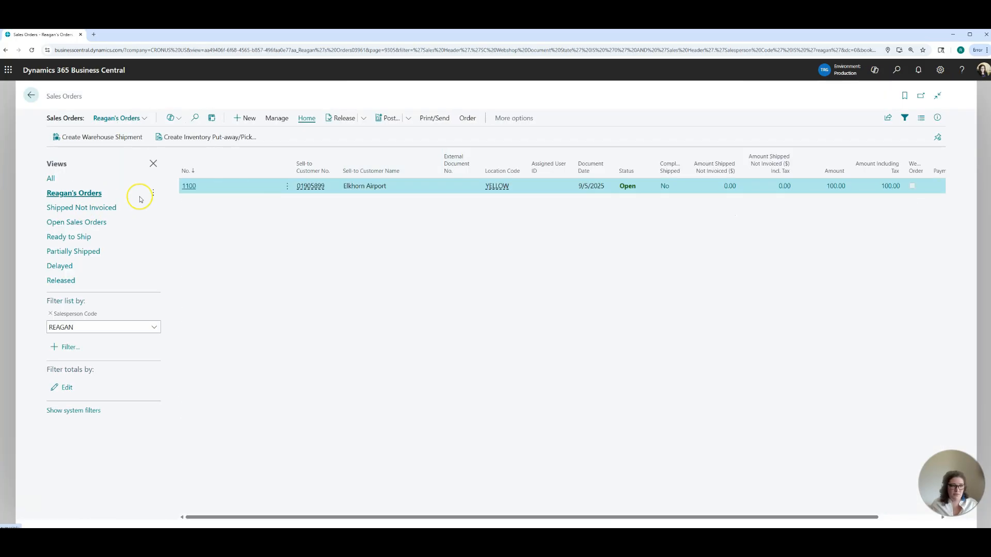
{"action": "left_click", "coordinate": [186, 188]}
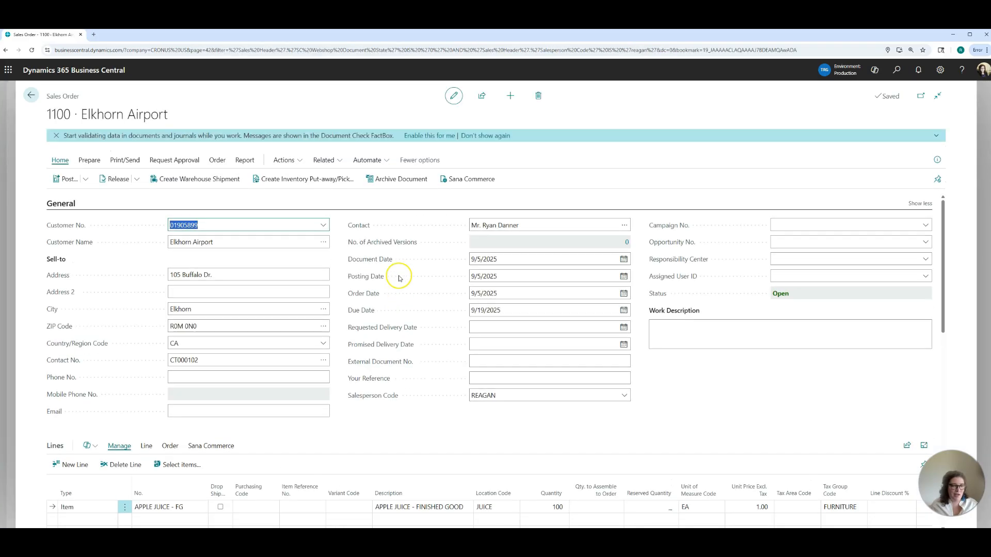
Step: Review the APPLE JUICE - FG sales line's location, quantity and shipment date, and return to the home page
{"action": "scroll", "coordinate": [385, 331], "scroll_direction": "down", "scroll_amount": 4}
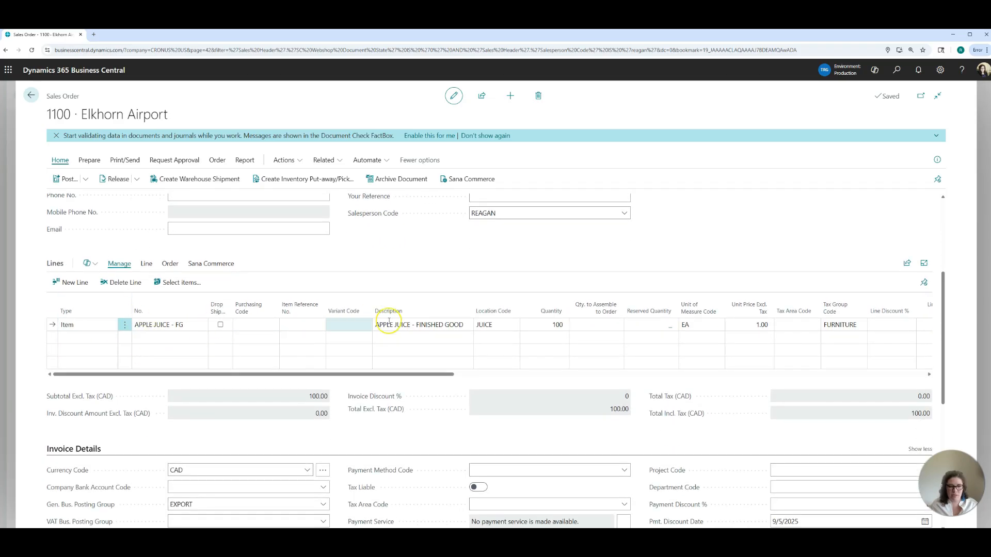
{"action": "left_click_drag", "start_coordinate": [439, 376], "coordinate": [546, 376]}
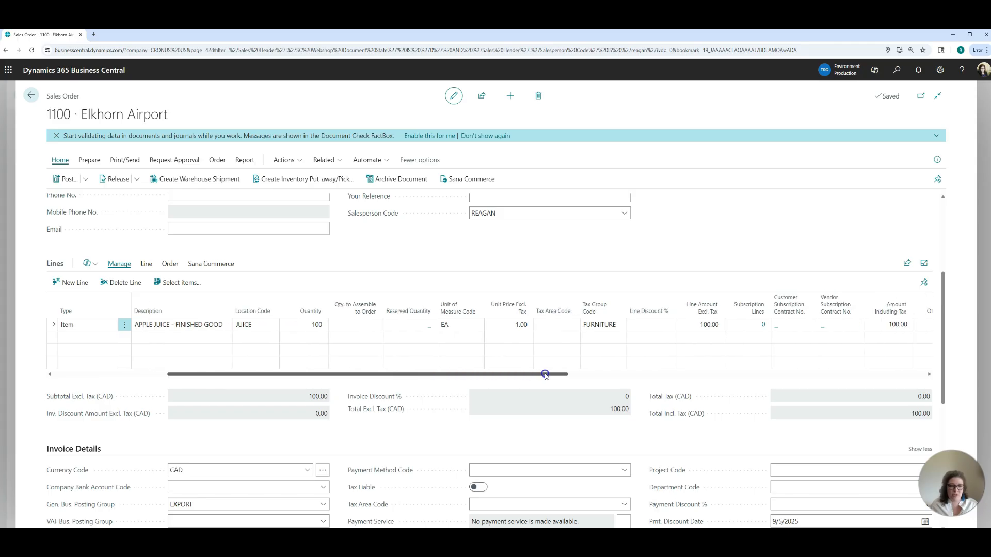
{"action": "left_click", "coordinate": [263, 327]}
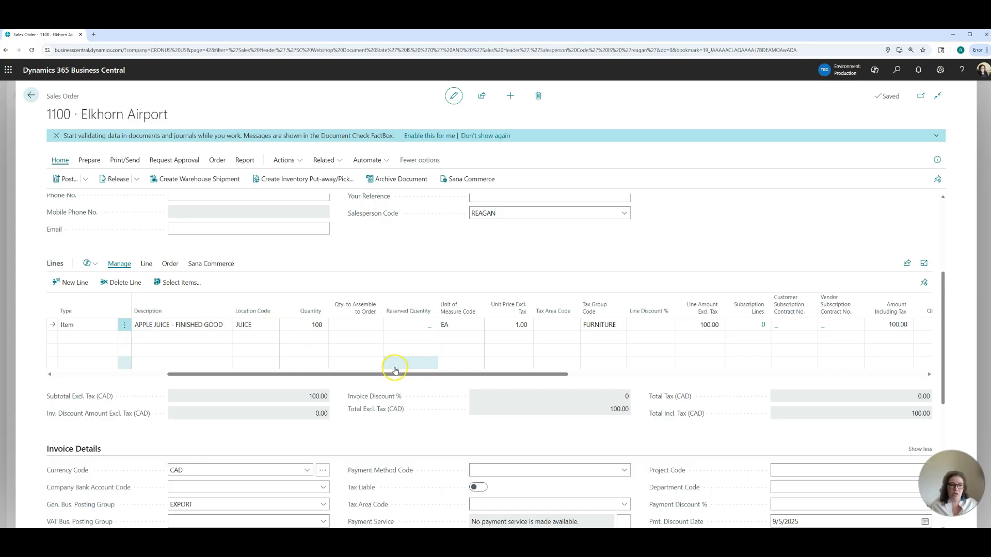
{"action": "left_click_drag", "start_coordinate": [398, 374], "coordinate": [619, 386]}
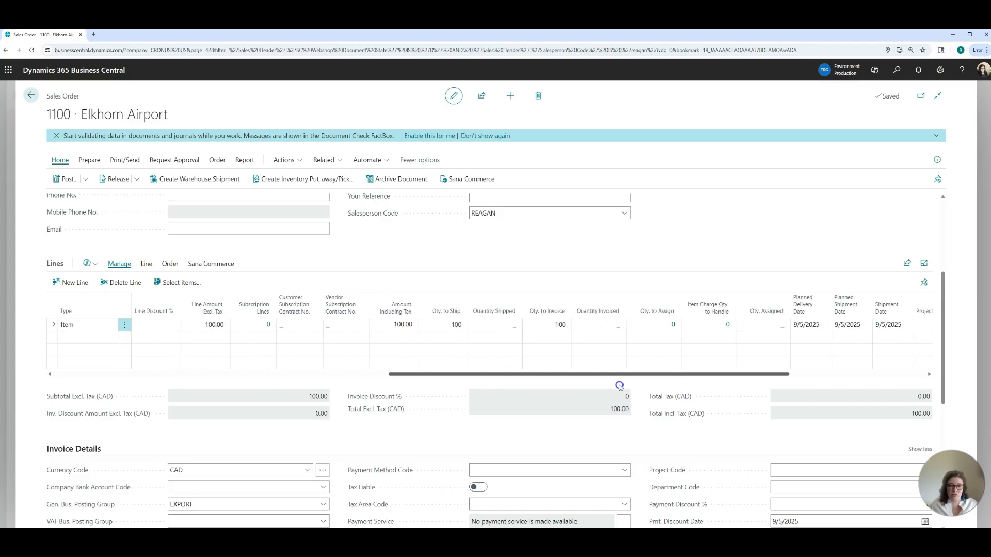
{"action": "left_click", "coordinate": [857, 325]}
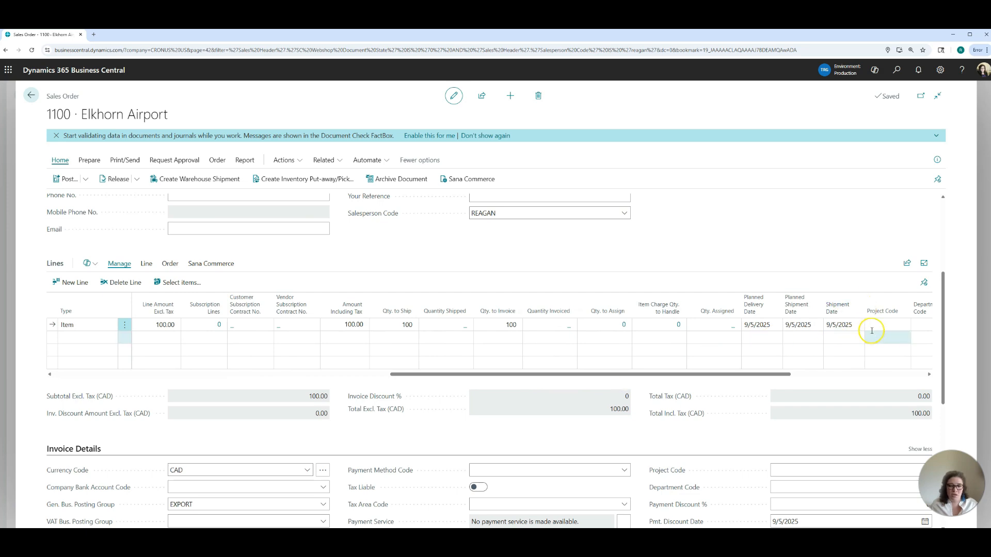
{"action": "left_click", "coordinate": [832, 337]}
{"action": "left_click", "coordinate": [837, 325]}
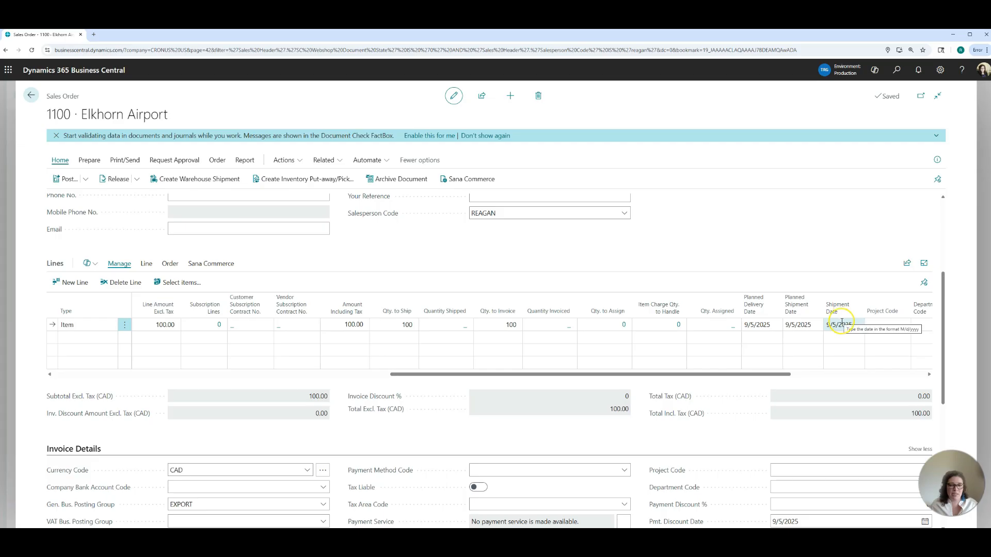
{"action": "left_click", "coordinate": [814, 339]}
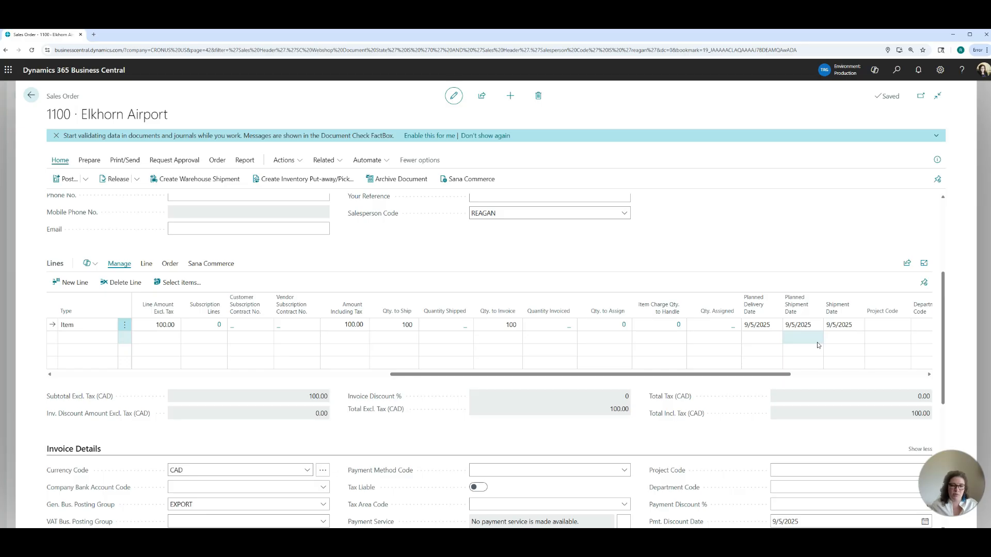
{"action": "left_click_drag", "start_coordinate": [467, 374], "coordinate": [195, 376]}
{"action": "left_click", "coordinate": [31, 95]}
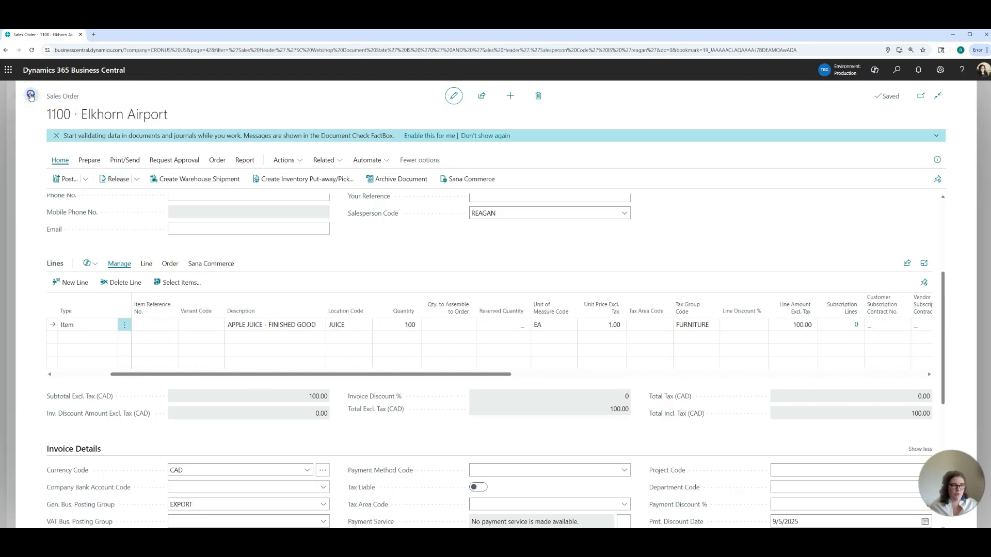
{"action": "left_click", "coordinate": [31, 95]}
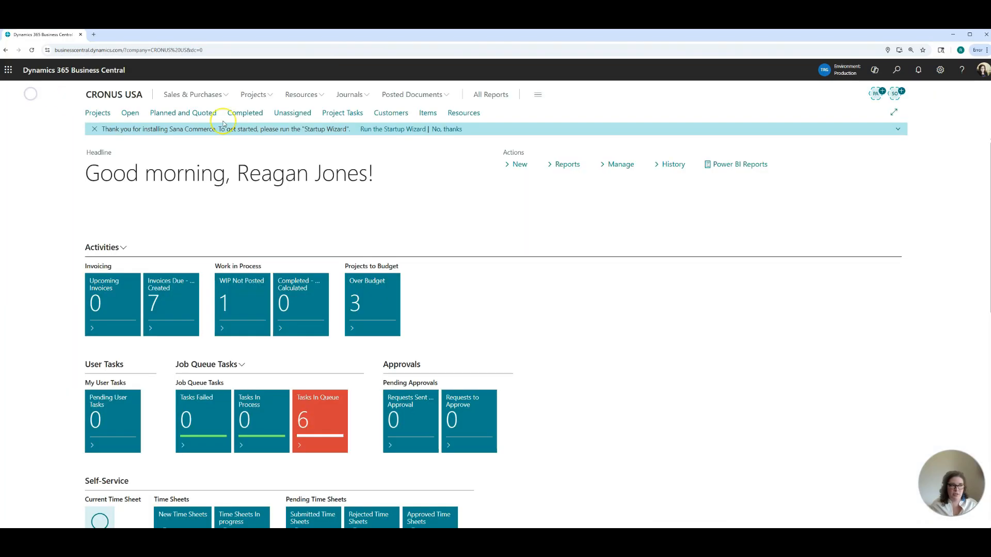
Step: Find and open the planning worksheet, and look over the planning lines in the DEFAULT batch
{"action": "left_click", "coordinate": [898, 70]}
{"action": "type", "text": "plann work"}
{"action": "left_click", "coordinate": [418, 156]}
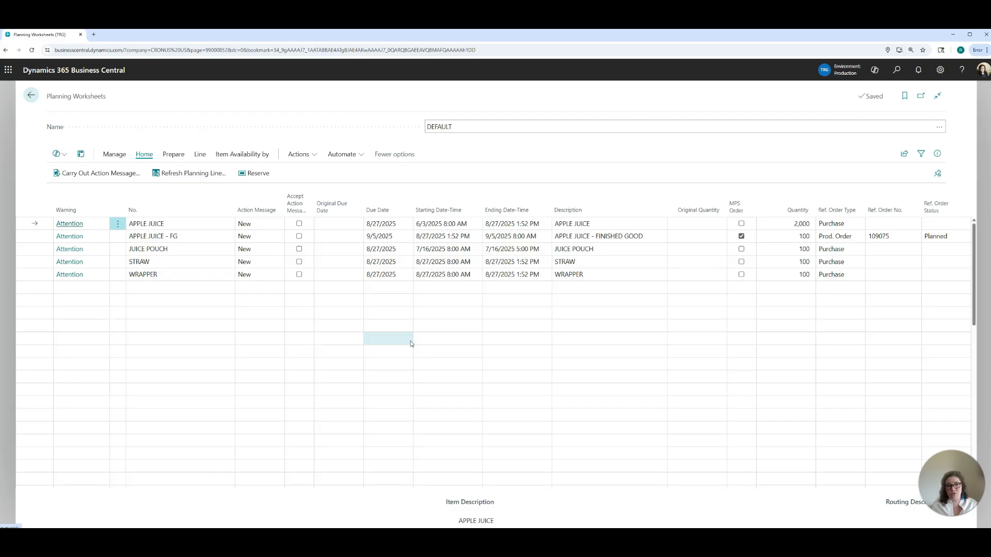
{"action": "left_click", "coordinate": [484, 138]}
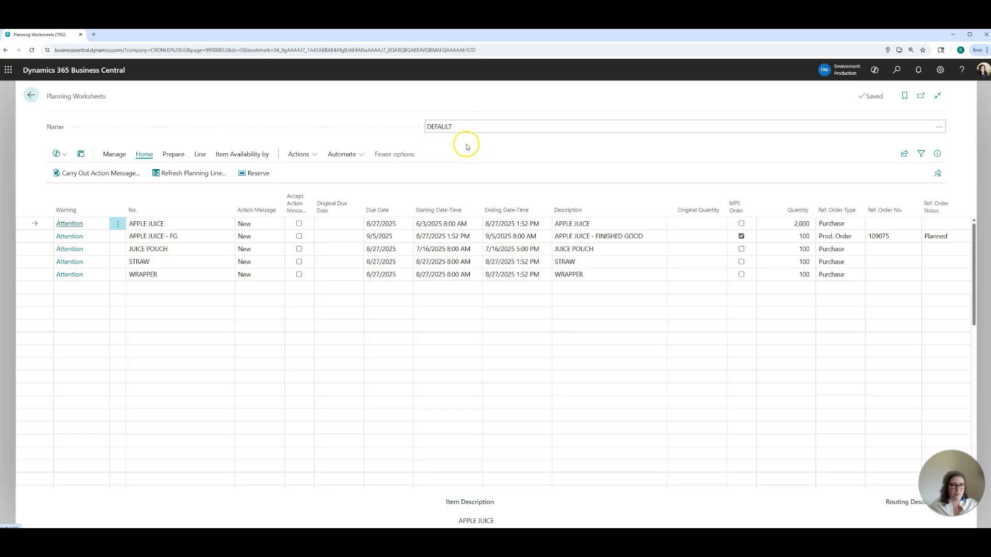
{"action": "left_click", "coordinate": [378, 314]}
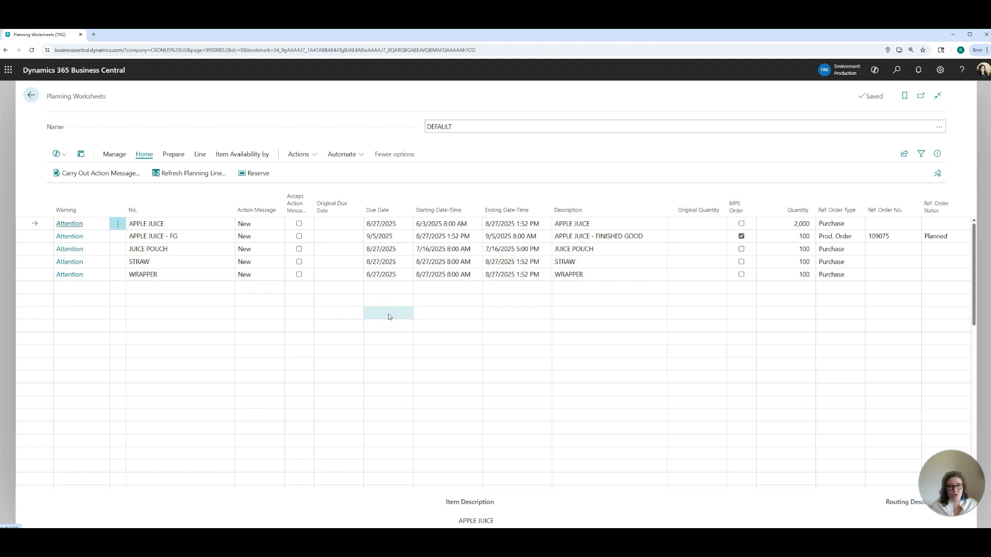
Step: Open the regenerative plan calculation, review its MPS, MRP, date, item category and location settings, and close it without running
{"action": "left_click", "coordinate": [174, 154]}
{"action": "left_click", "coordinate": [107, 174]}
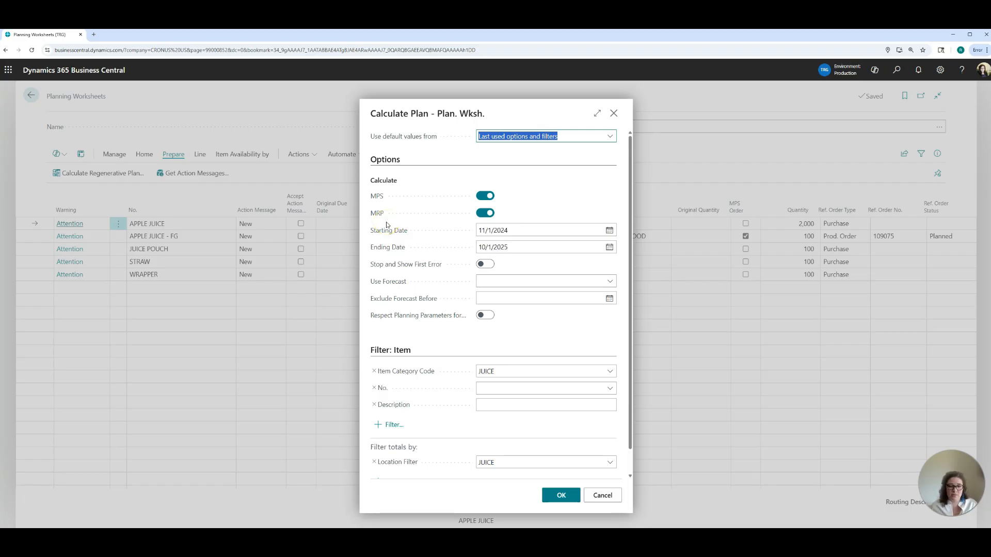
{"action": "left_click", "coordinate": [404, 243]}
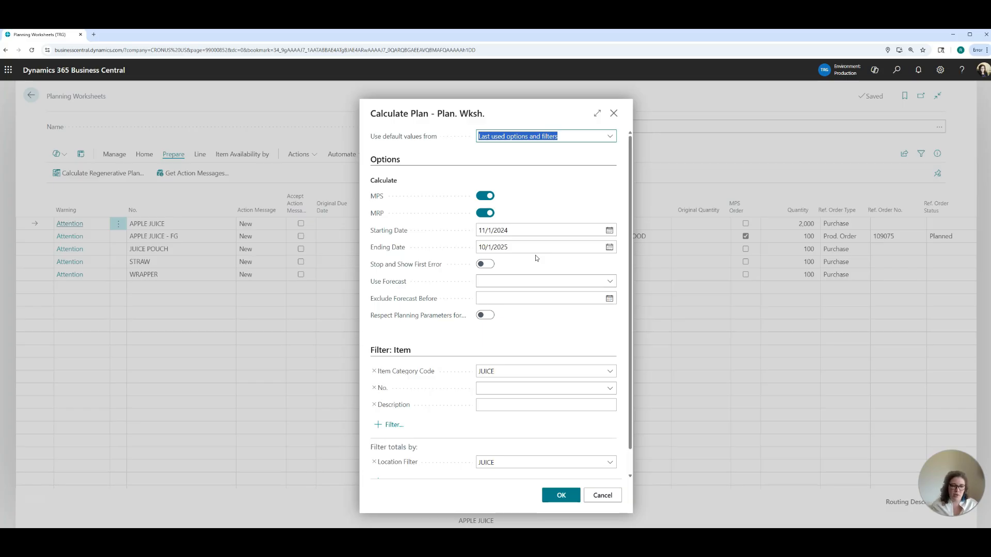
{"action": "scroll", "coordinate": [543, 311], "scroll_direction": "down", "scroll_amount": 1}
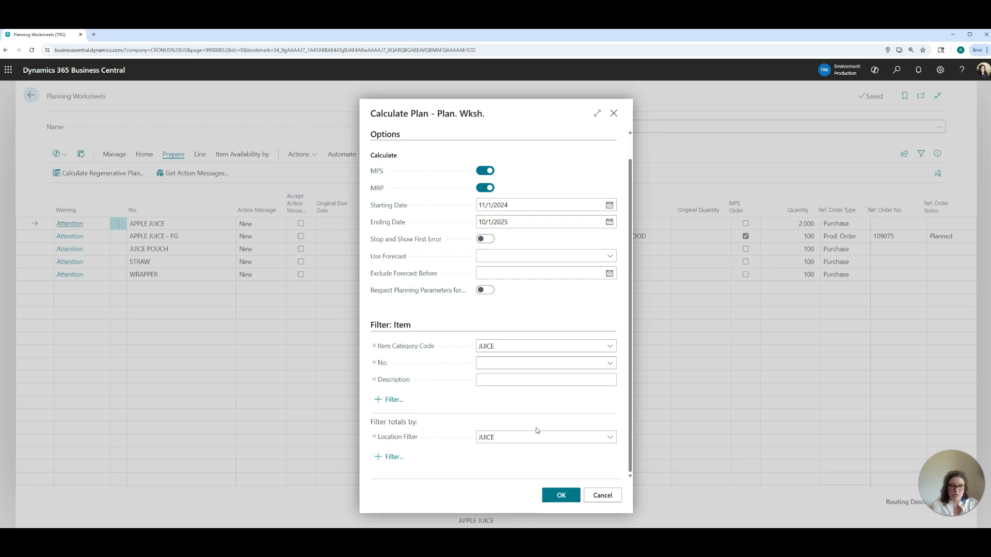
{"action": "left_click", "coordinate": [614, 113]}
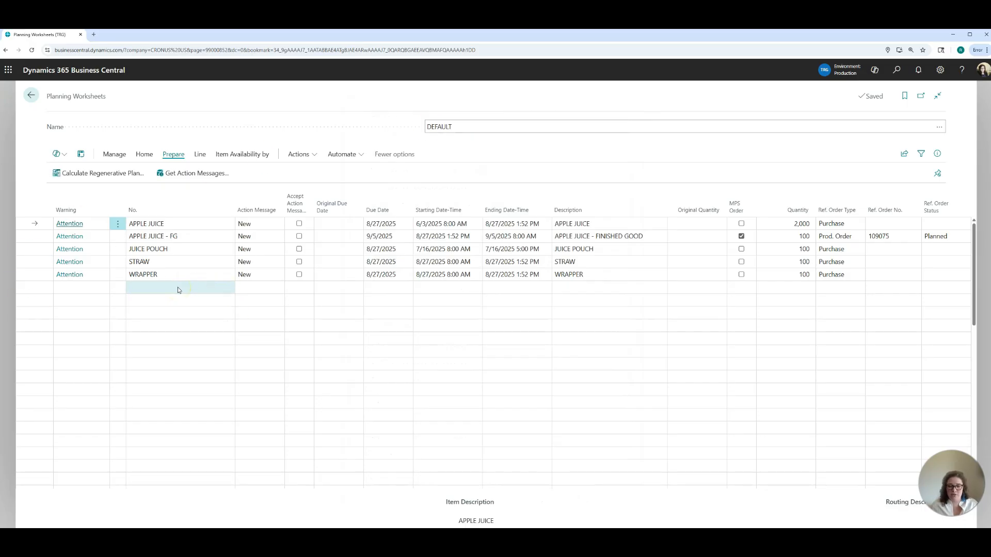
Step: Review the planning lines' items, action message options and date columns, leaving the APPLE JUICE line's action message as is
{"action": "left_click", "coordinate": [171, 265]}
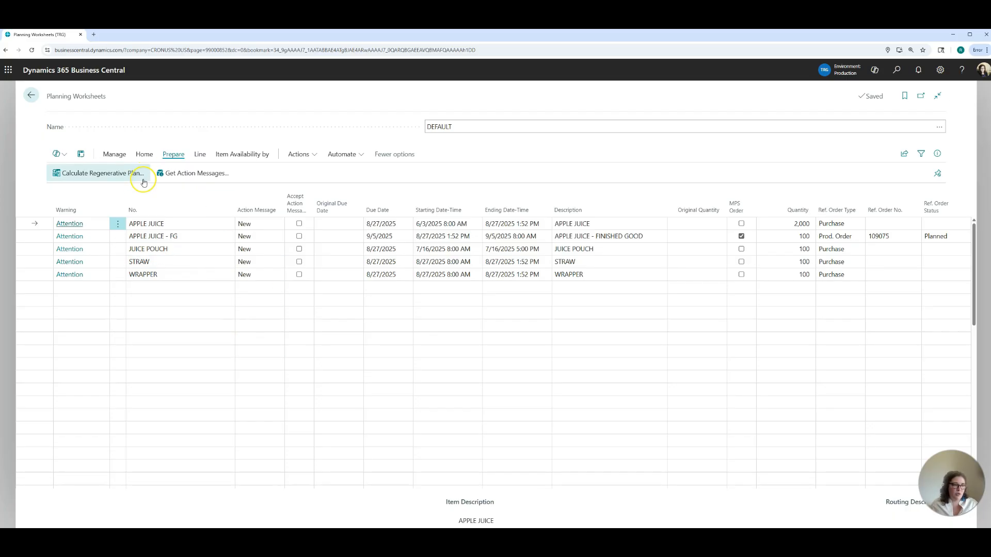
{"action": "left_click", "coordinate": [246, 224]}
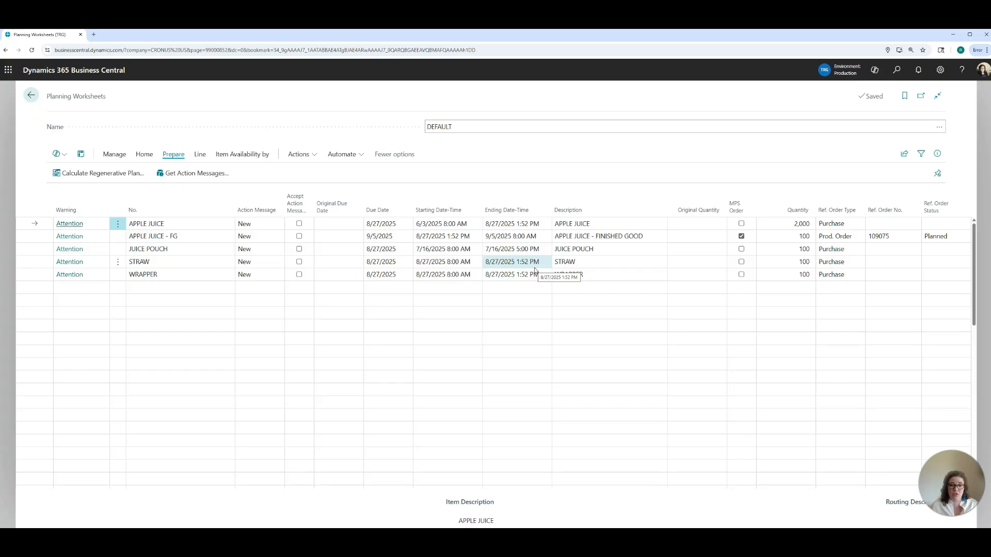
{"action": "left_click", "coordinate": [497, 170]}
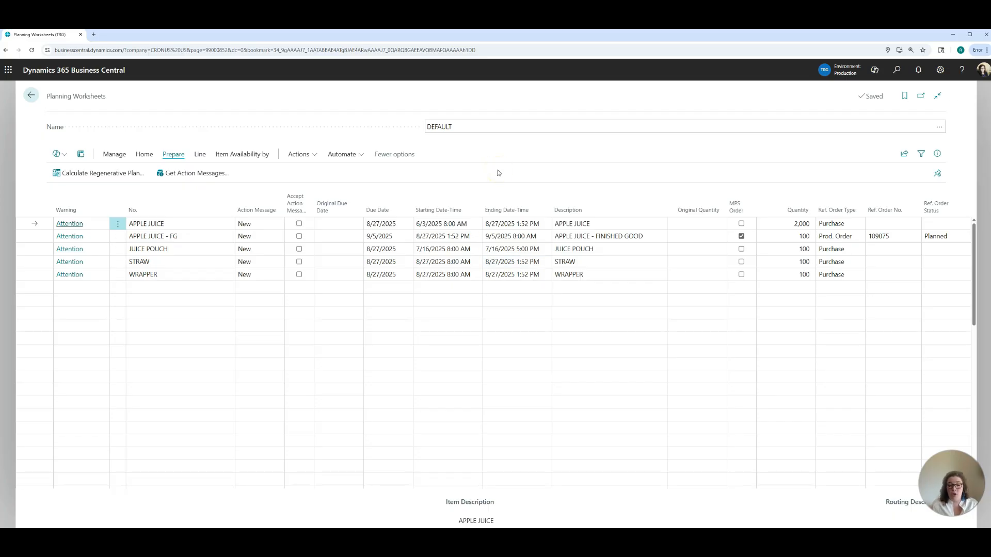
{"action": "left_click", "coordinate": [261, 227]}
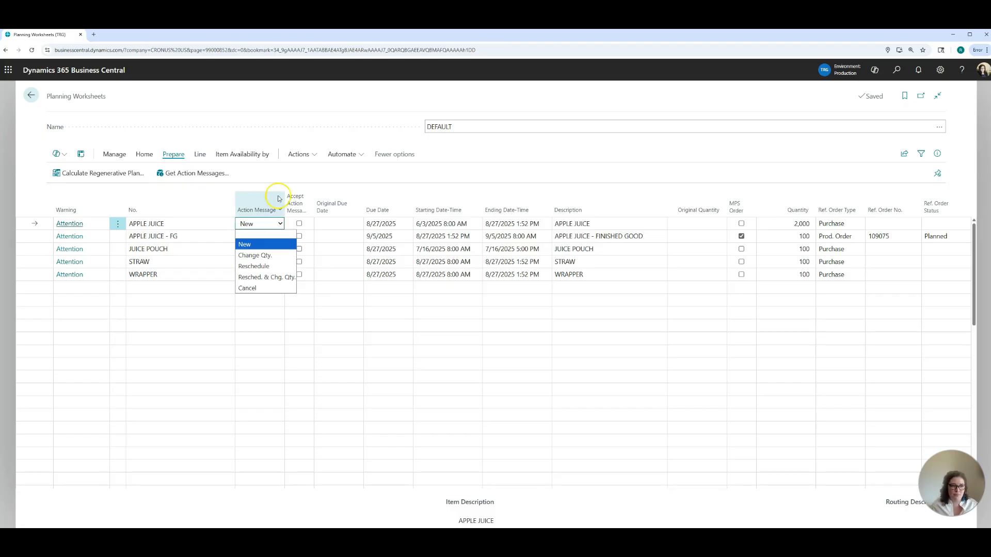
{"action": "left_click", "coordinate": [288, 176]}
{"action": "left_click", "coordinate": [456, 223]}
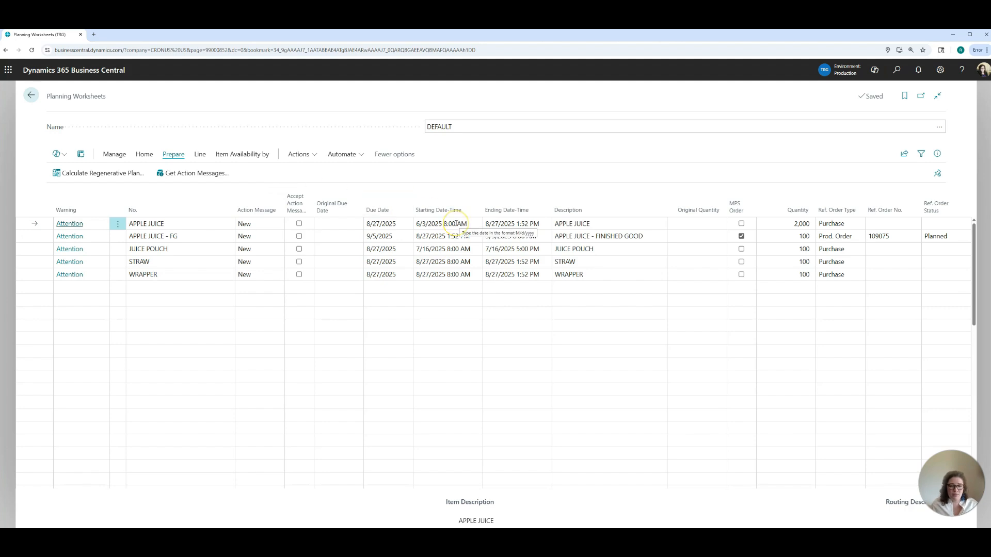
{"action": "left_click", "coordinate": [330, 239]}
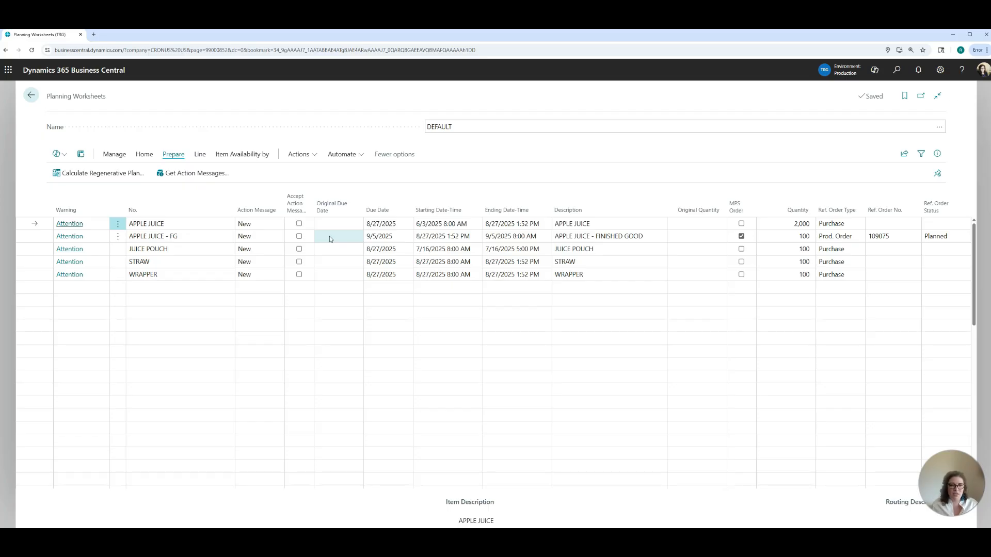
Step: Check the availability by event of APPLE JUICE - FG with and without planning suggestions, and return to the planning worksheet
{"action": "left_click", "coordinate": [379, 236]}
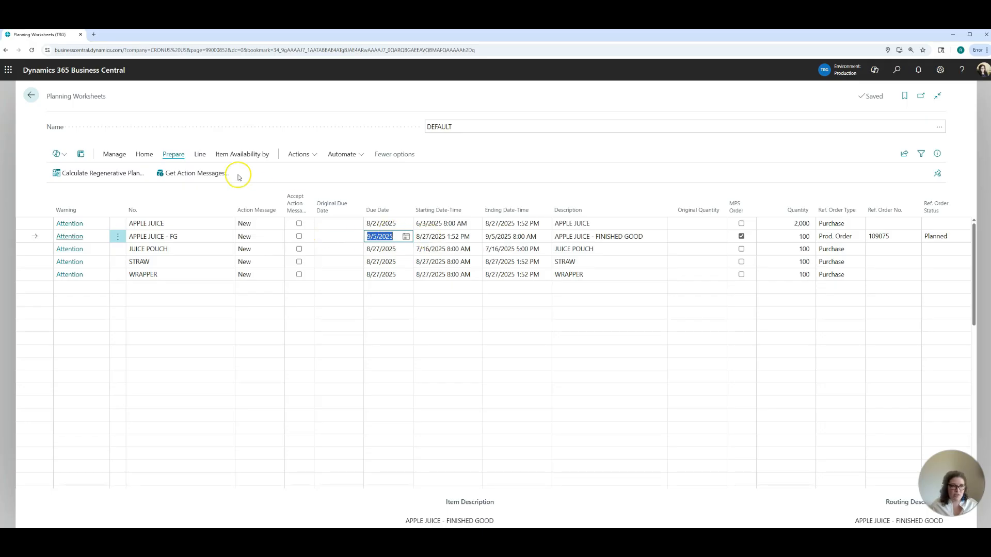
{"action": "left_click", "coordinate": [249, 154]}
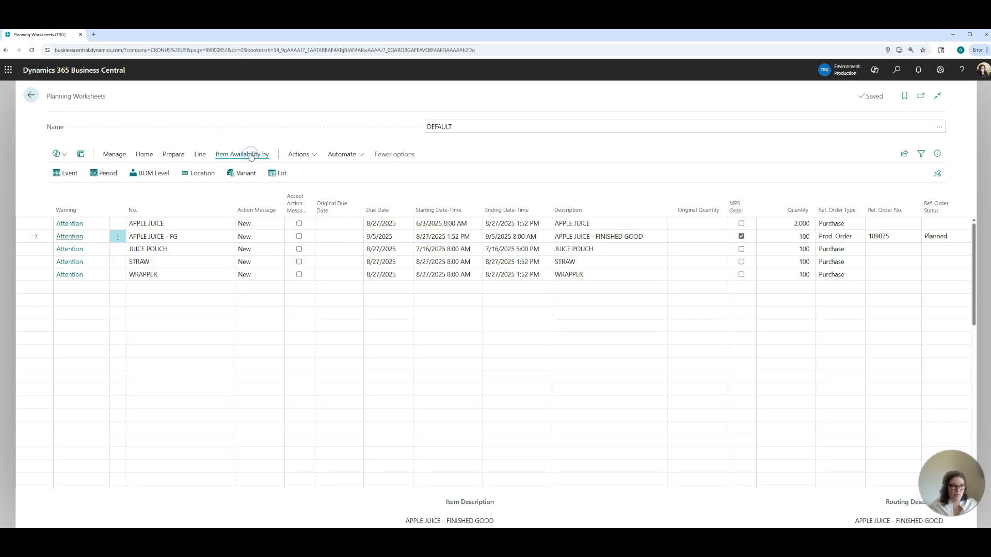
{"action": "left_click", "coordinate": [64, 174]}
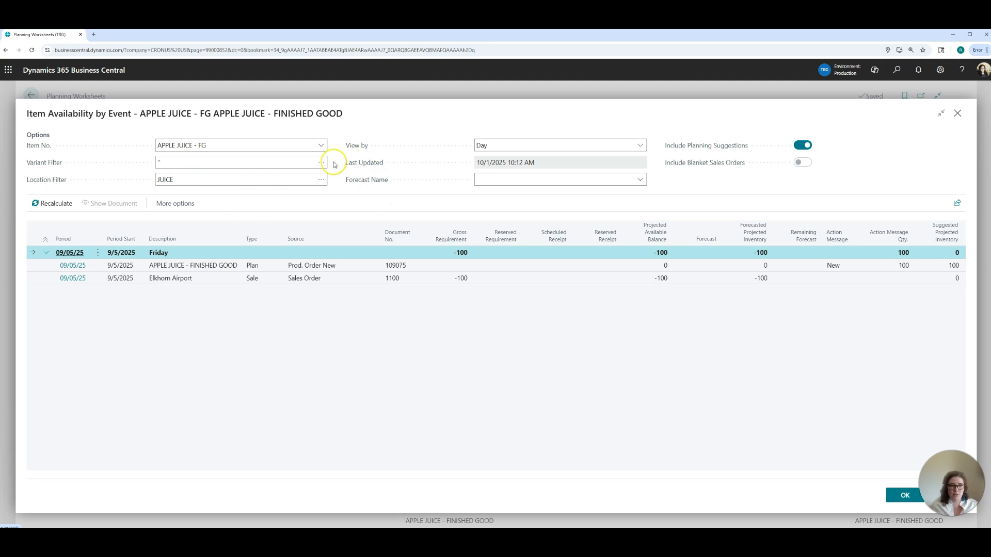
{"action": "left_click", "coordinate": [350, 185]}
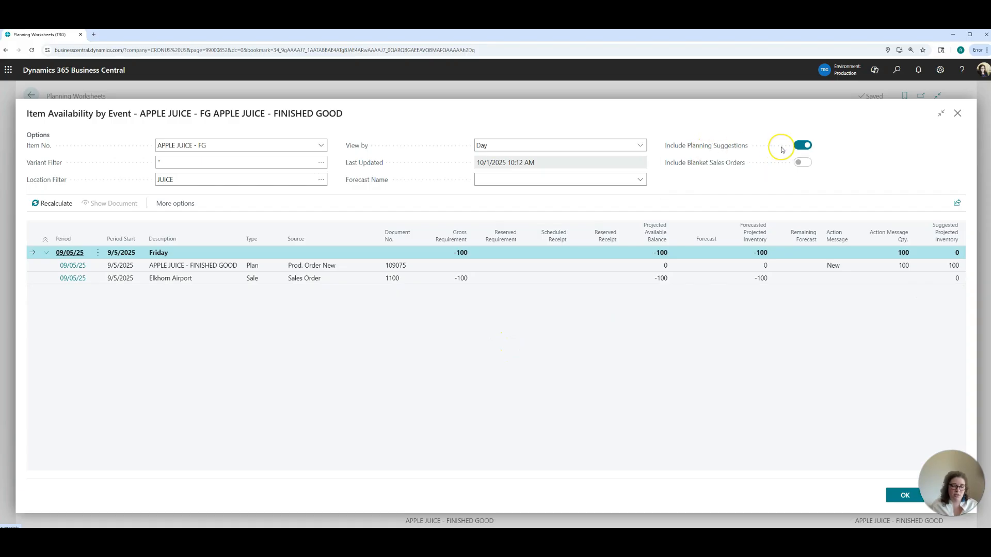
{"action": "left_click", "coordinate": [799, 147]}
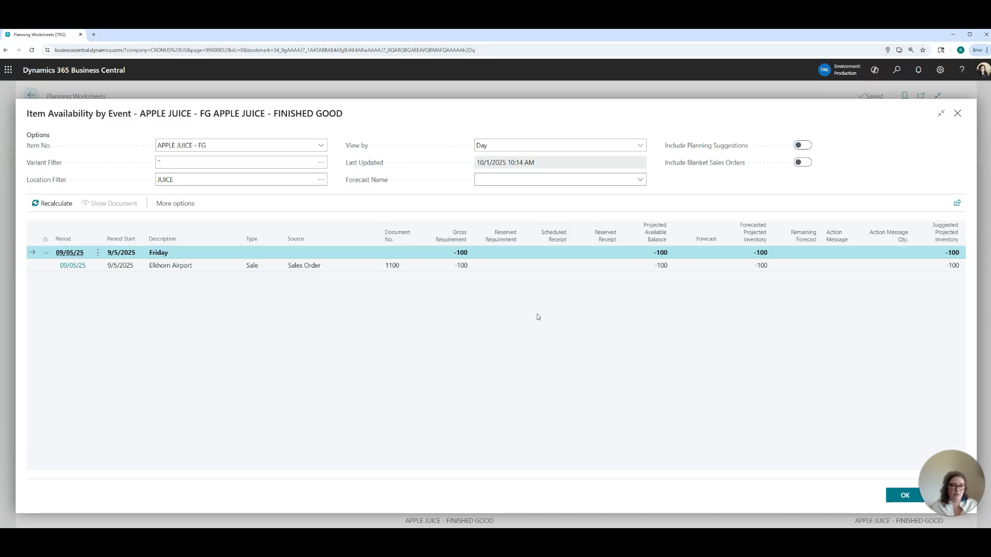
{"action": "left_click", "coordinate": [958, 116]}
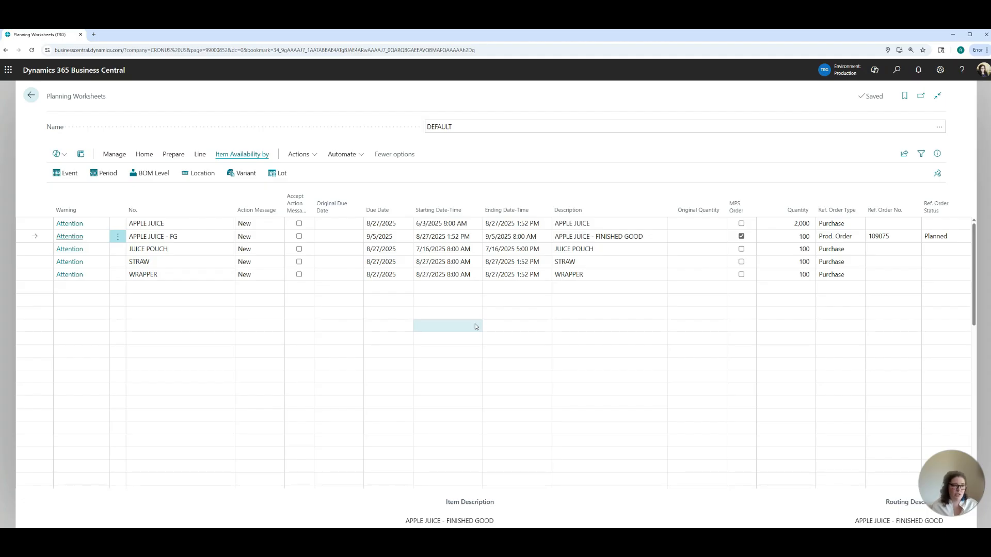
{"action": "left_click", "coordinate": [257, 241]}
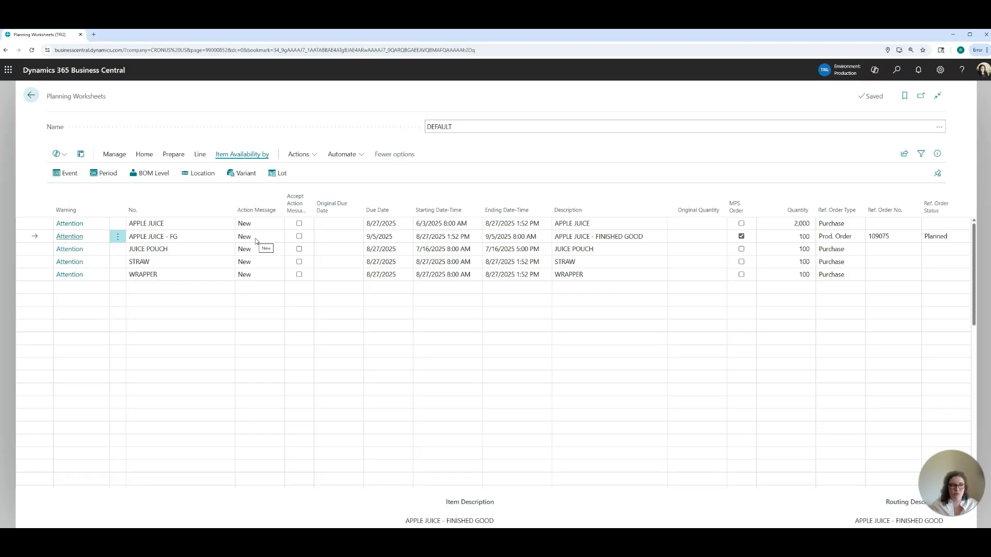
{"action": "left_click", "coordinate": [637, 245]}
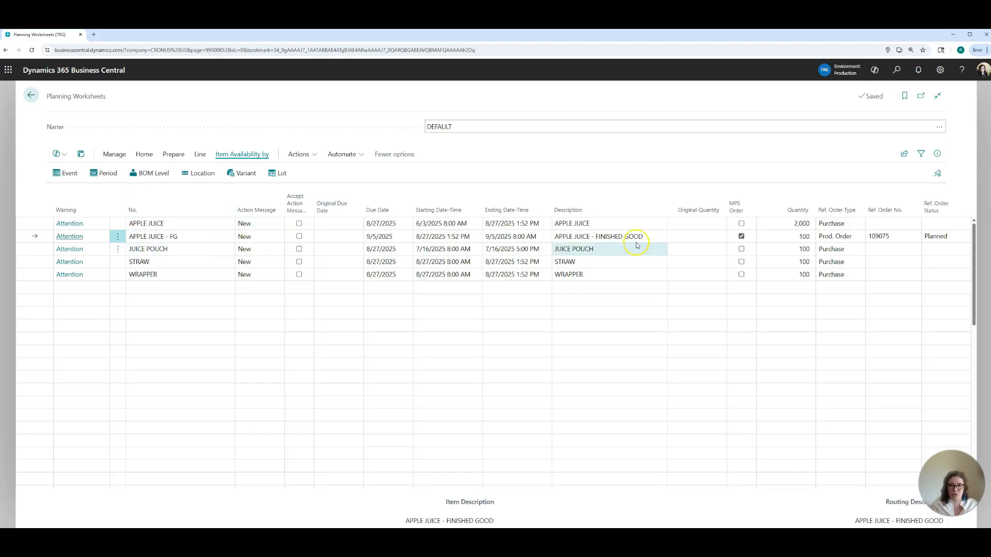